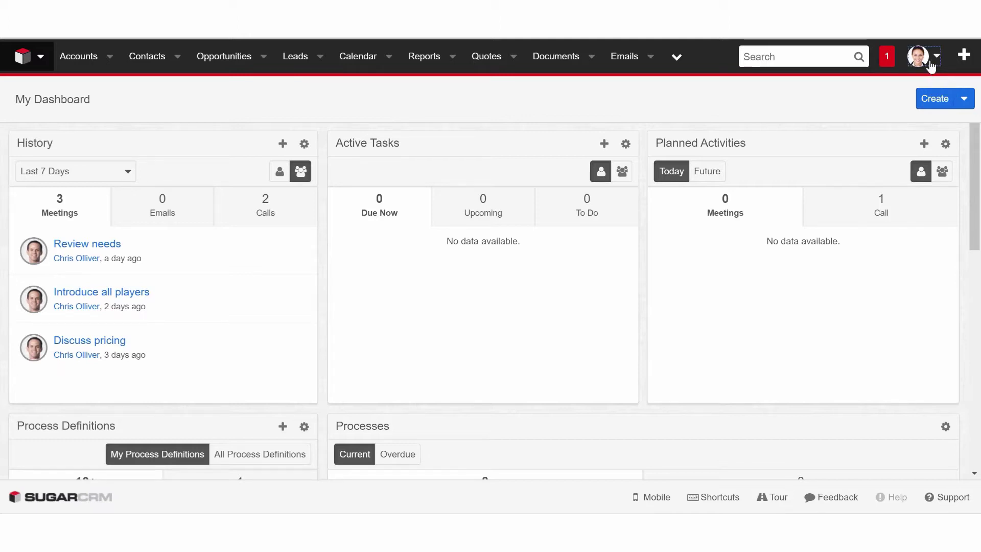
# Open Studio from the administration area's developer tools and look through its list of editable modules.
pyautogui.click(929, 63)
pyautogui.click(919, 145)
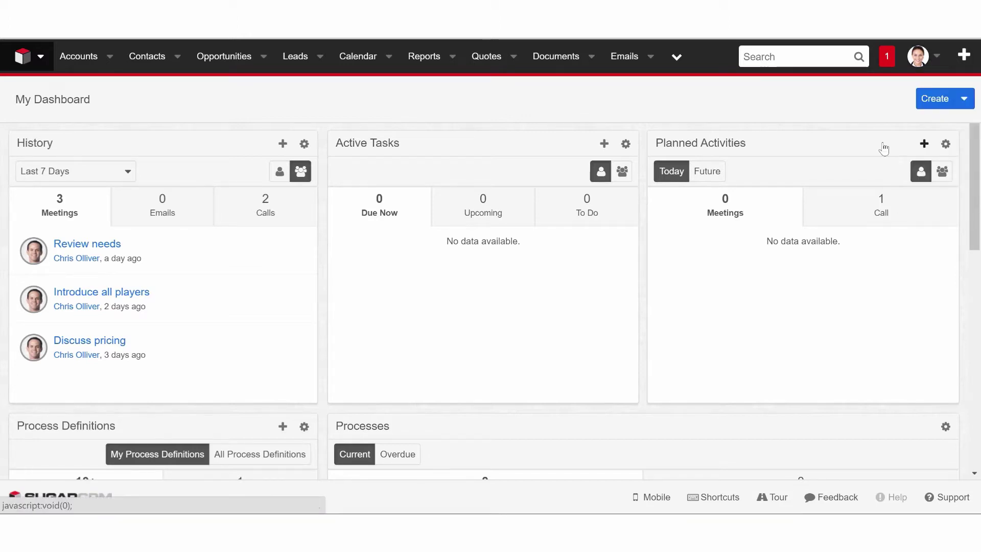
pyautogui.scroll(-5, 123, 216)
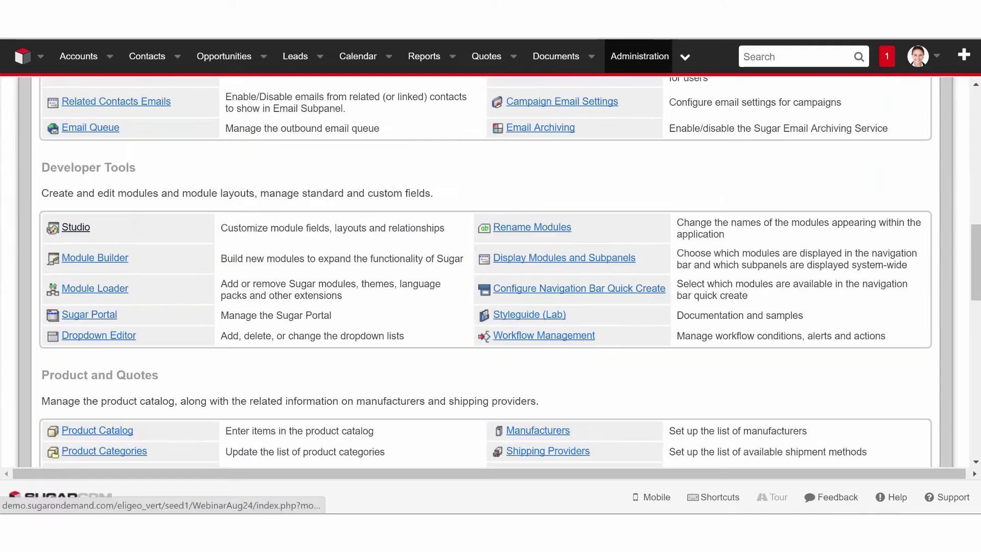
pyautogui.click(75, 226)
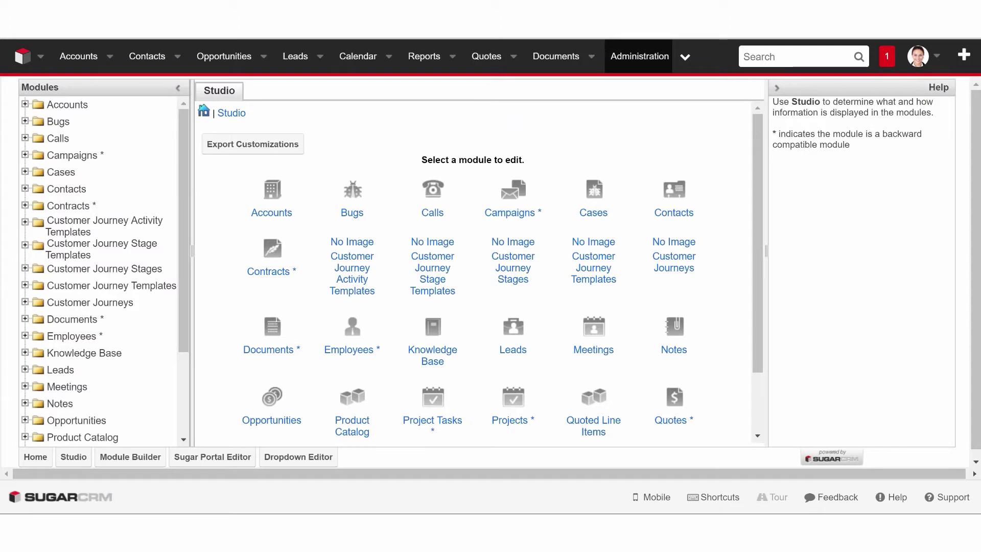
pyautogui.scroll(-5, 72, 162)
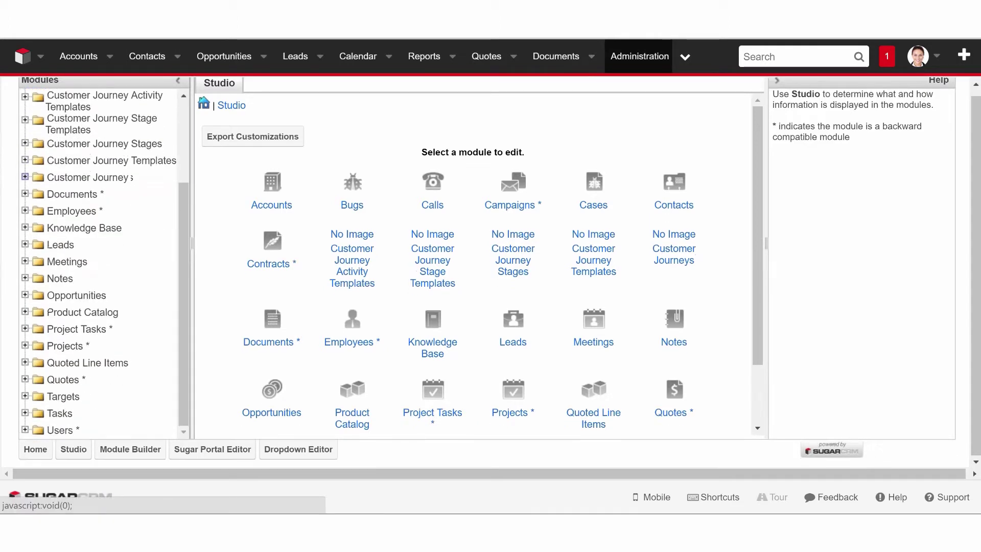
pyautogui.scroll(5, 97, 255)
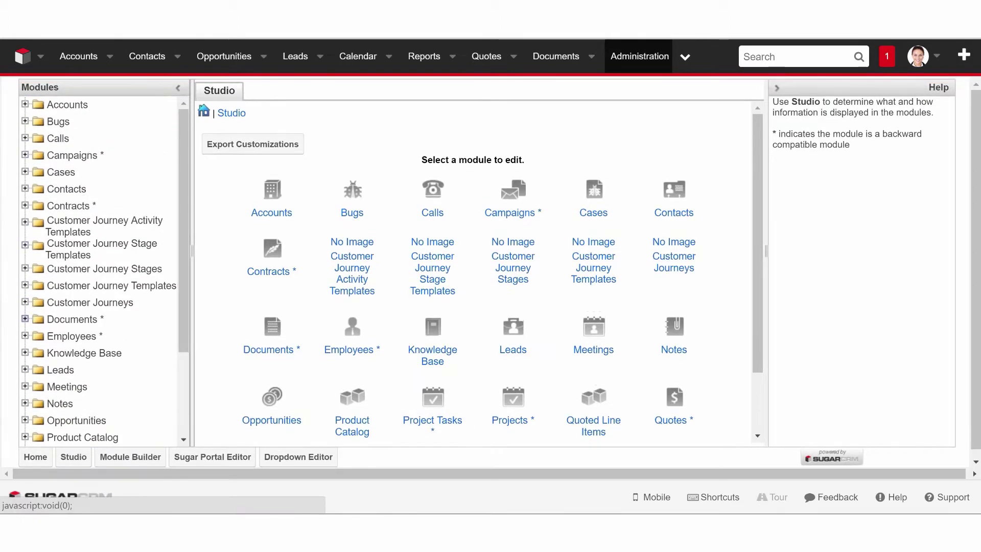
pyautogui.scroll(-3, 92, 326)
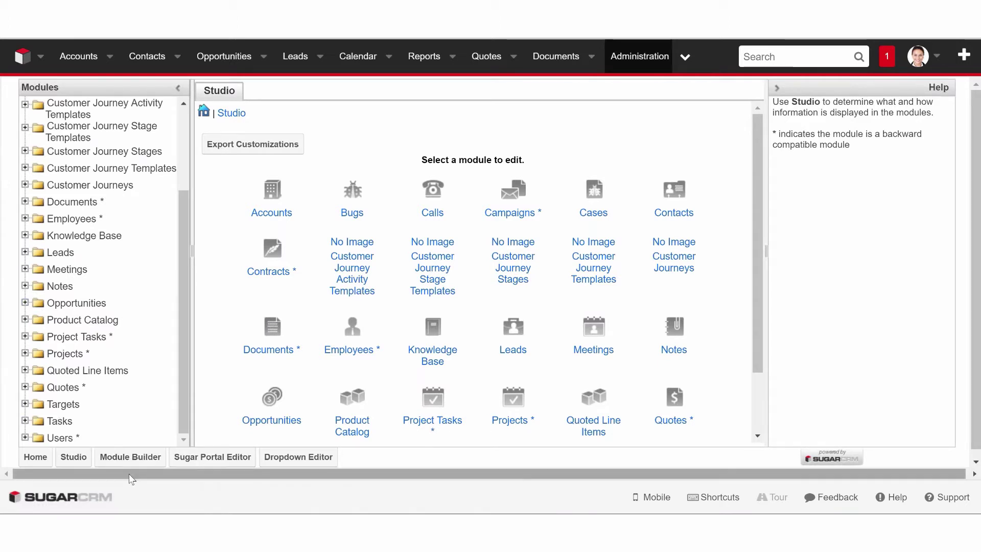
# Start a new Module Builder package named "Custom Upgrades" with author "Eligeo CRM" and key "ELI".
pyautogui.click(133, 461)
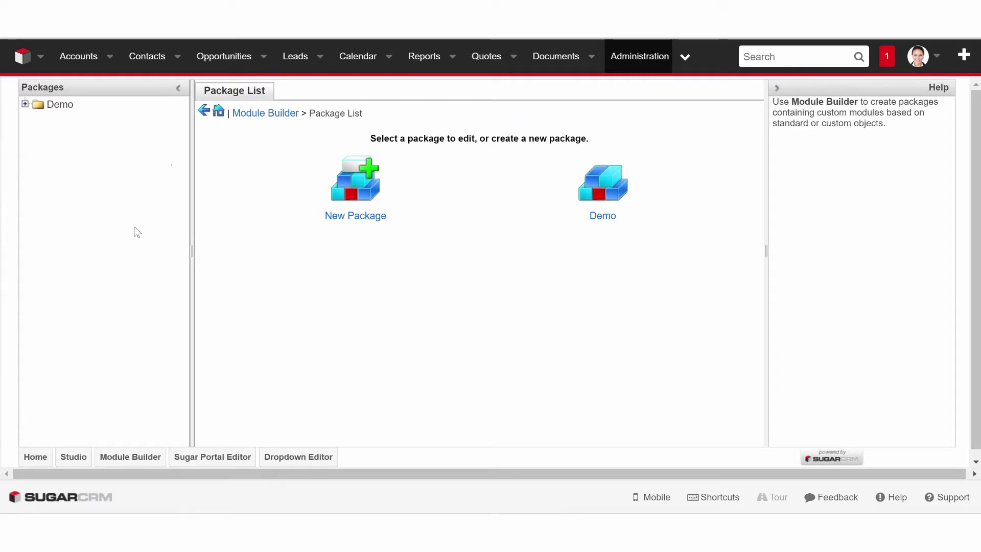
pyautogui.click(369, 196)
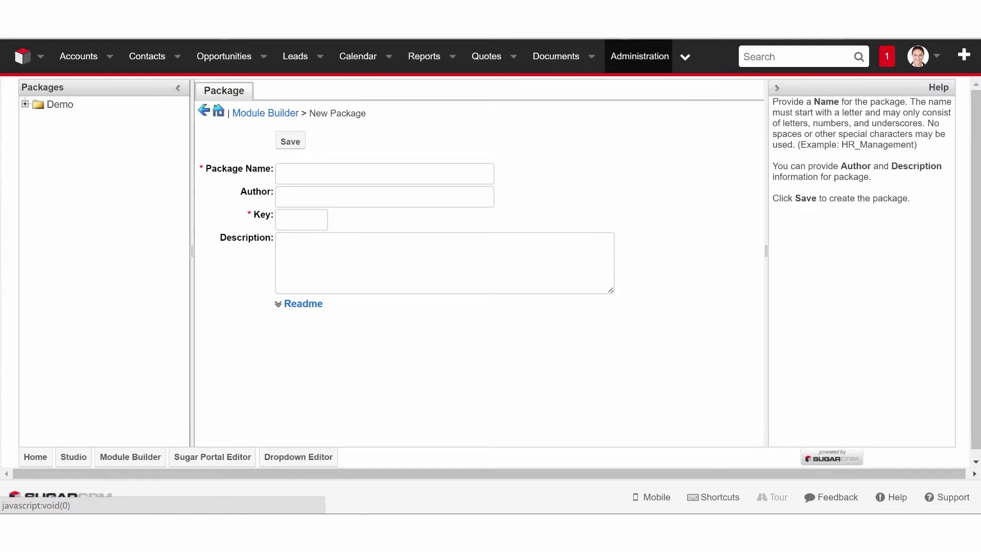
pyautogui.click(351, 181)
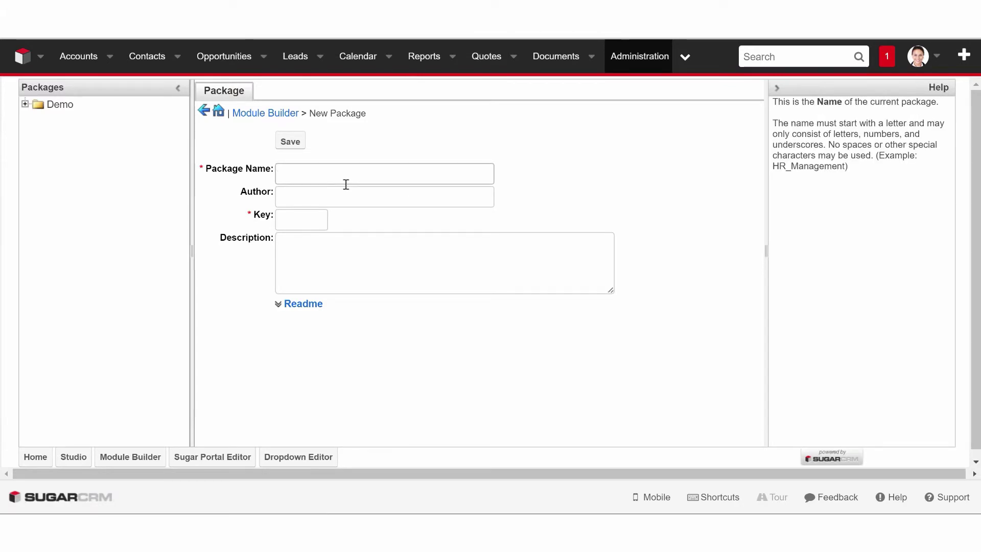
pyautogui.write('Custom Upgrades')
pyautogui.press('Tab')
pyautogui.write('Eligeo CRM')
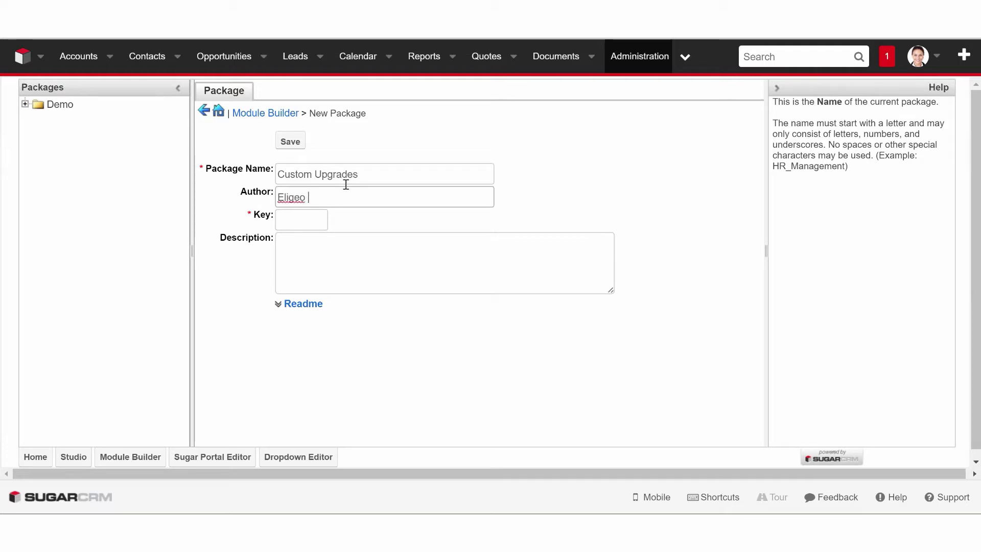
pyautogui.press('Tab')
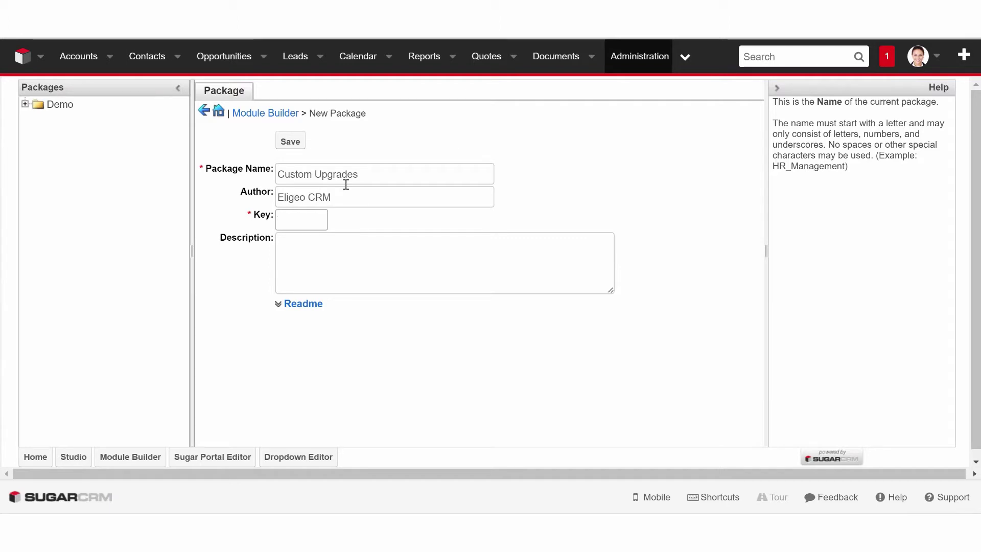
pyautogui.write('ELI')
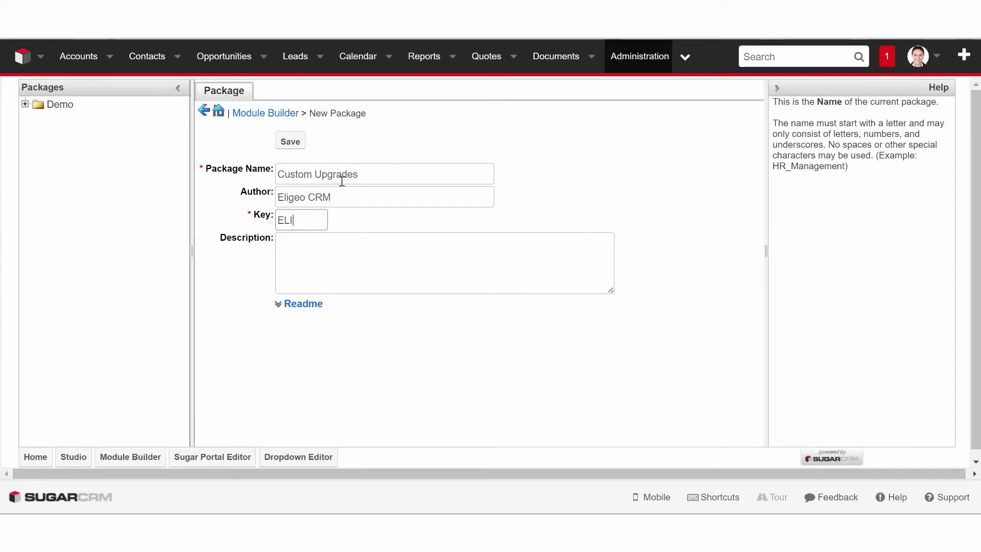
# Describe the package as "Custom Invoice Module" and, on a second line, "Custom Delinquent Customer Module", and try to save it.
pyautogui.moveTo(378, 273)
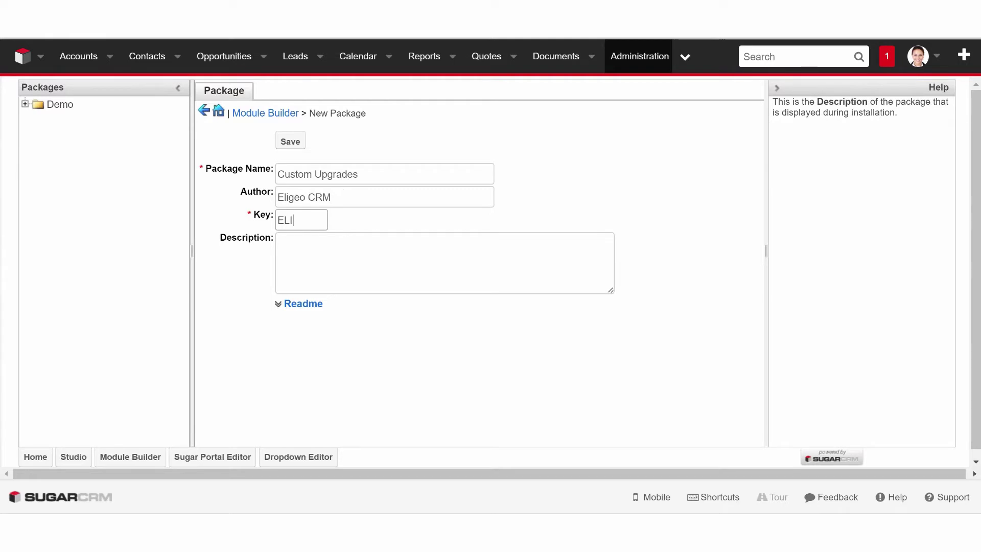
pyautogui.click(378, 273)
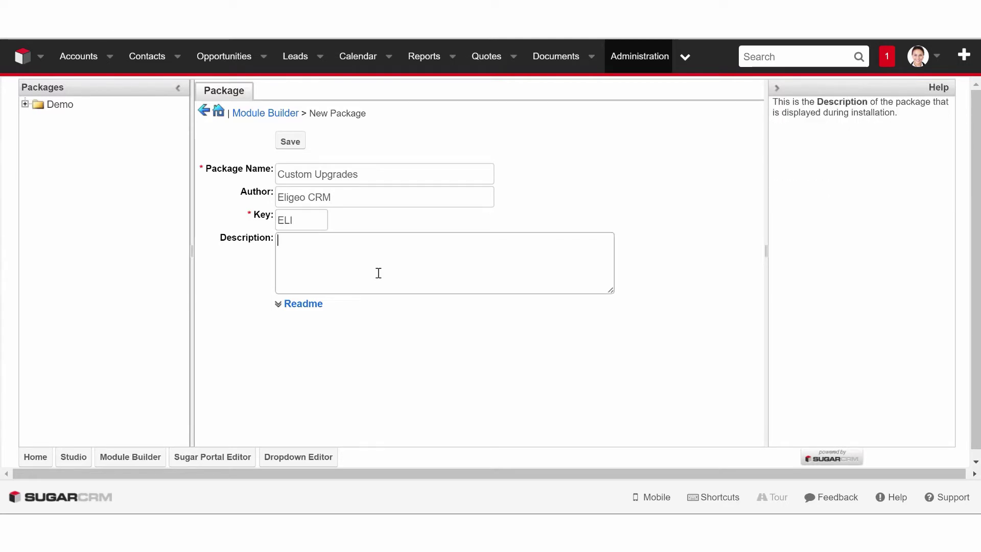
pyautogui.write('Cu')
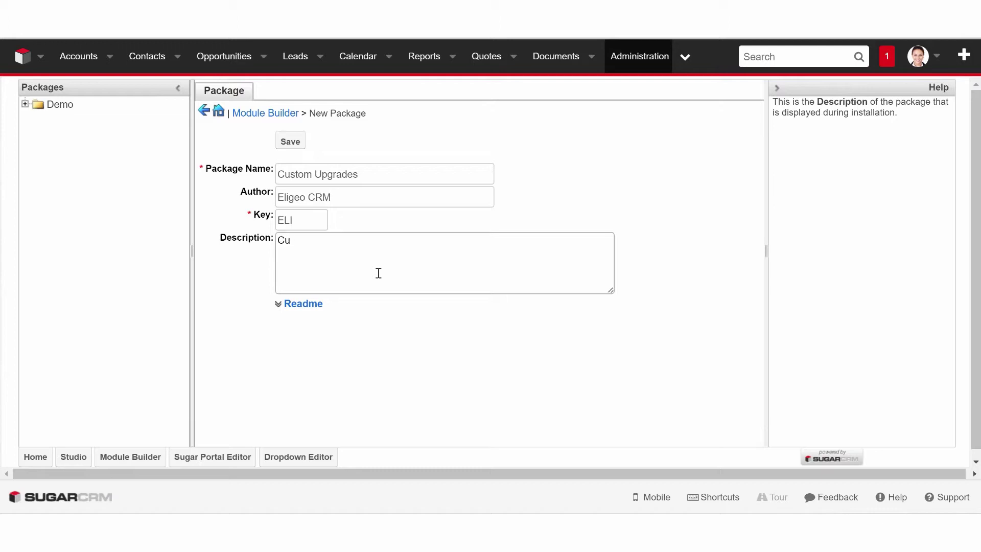
pyautogui.write('stom Invoic')
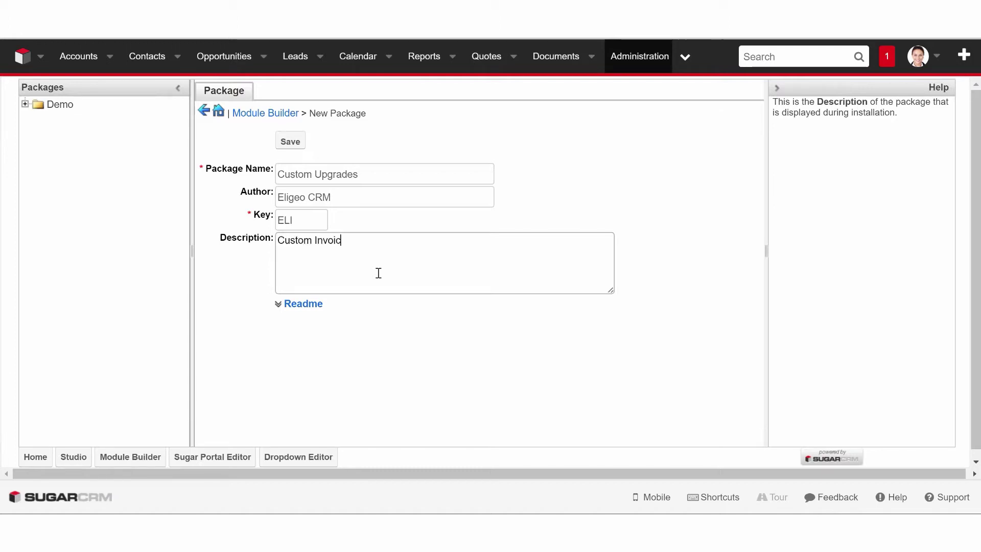
pyautogui.write('e Module Custom Delin')
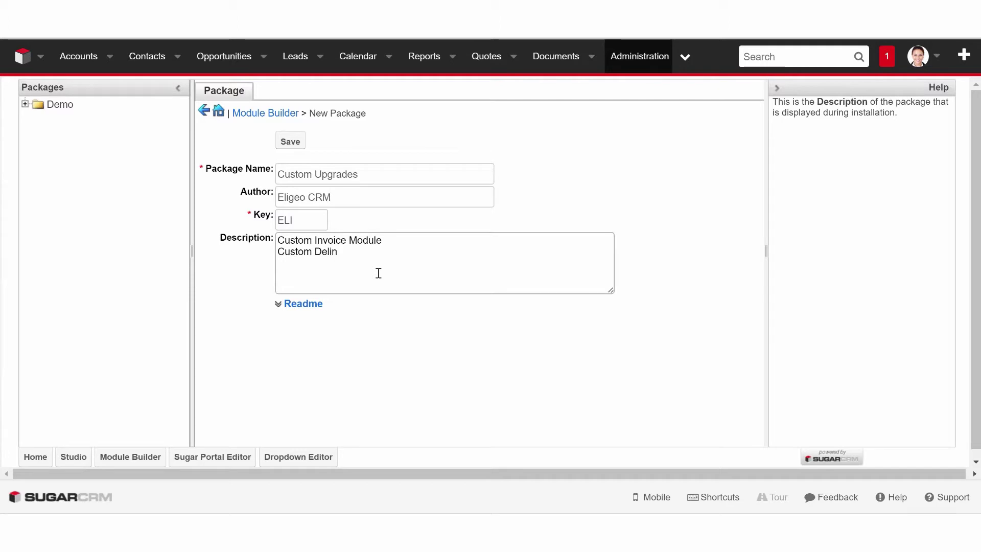
pyautogui.write('quent Customer Mod')
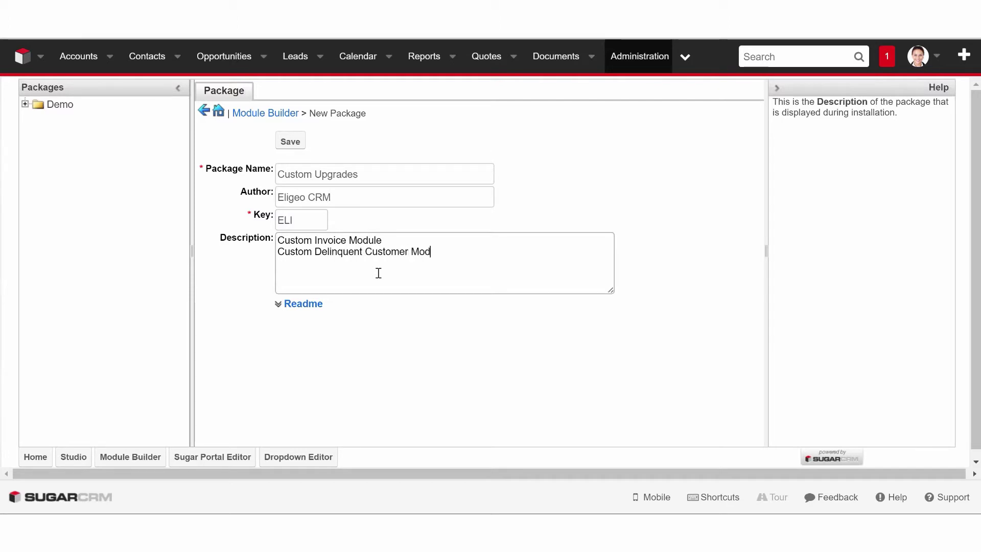
pyautogui.write('ule')
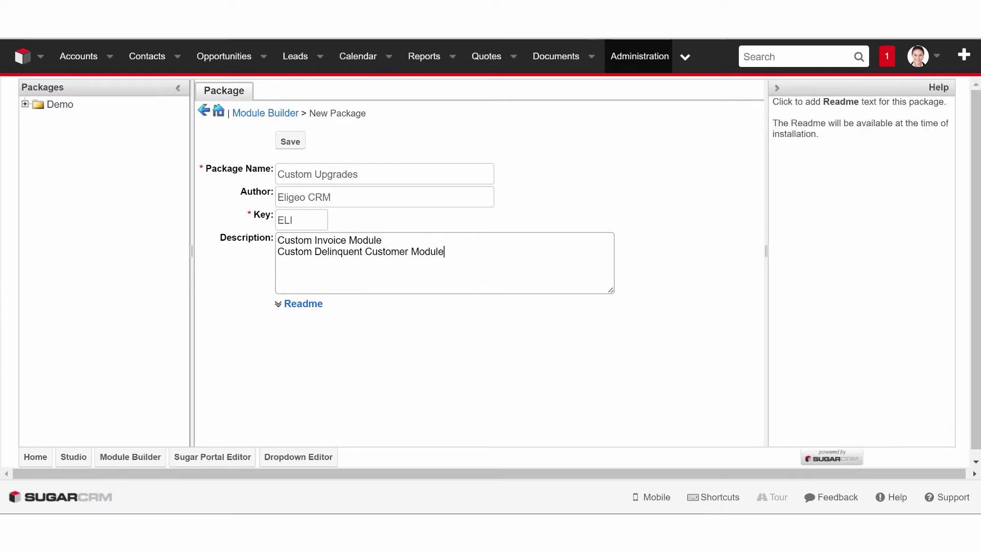
pyautogui.click(299, 143)
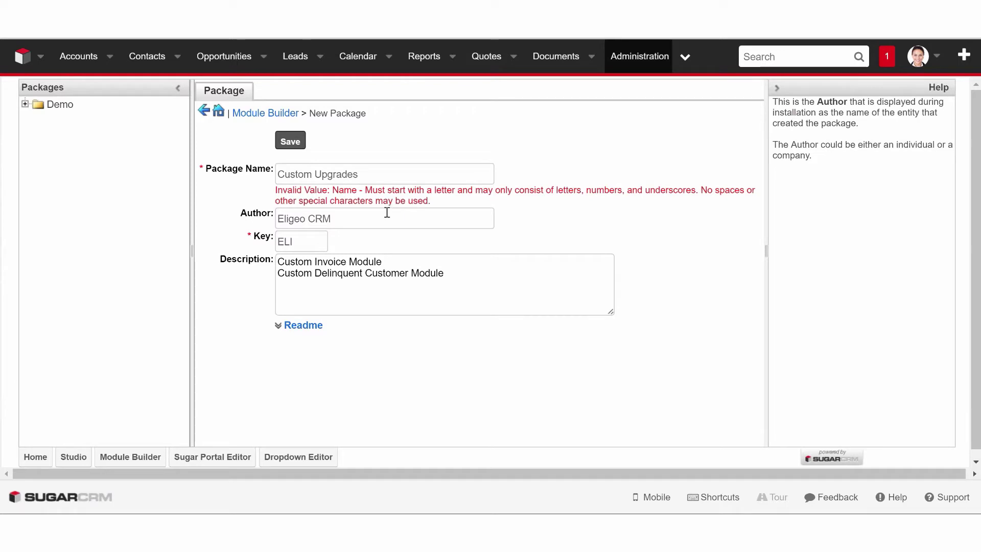
# Replace the space in the package name with an underscore, giving "Custom_Upgrades", and save the package.
pyautogui.click(317, 174)
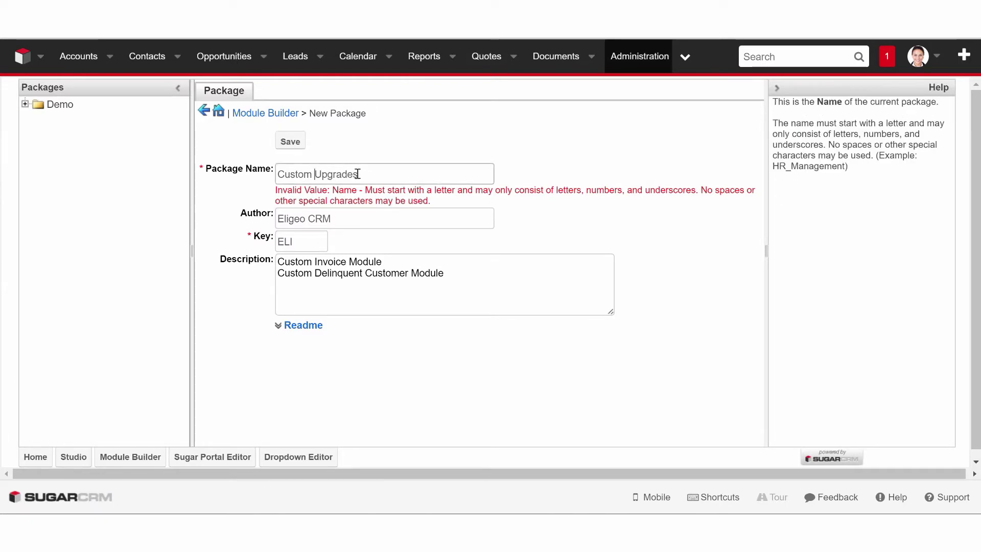
pyautogui.press('BackSpace')
pyautogui.write('_')
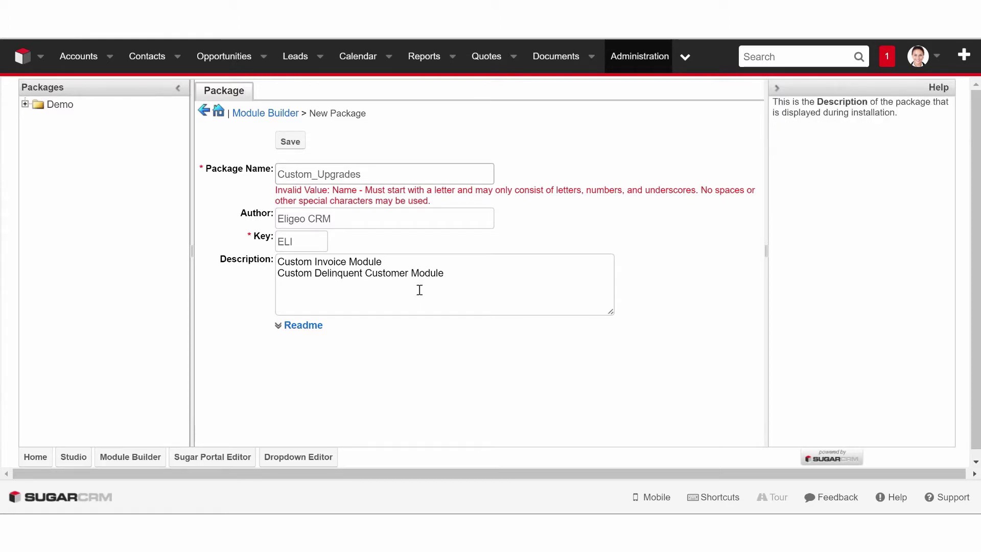
pyautogui.click(302, 146)
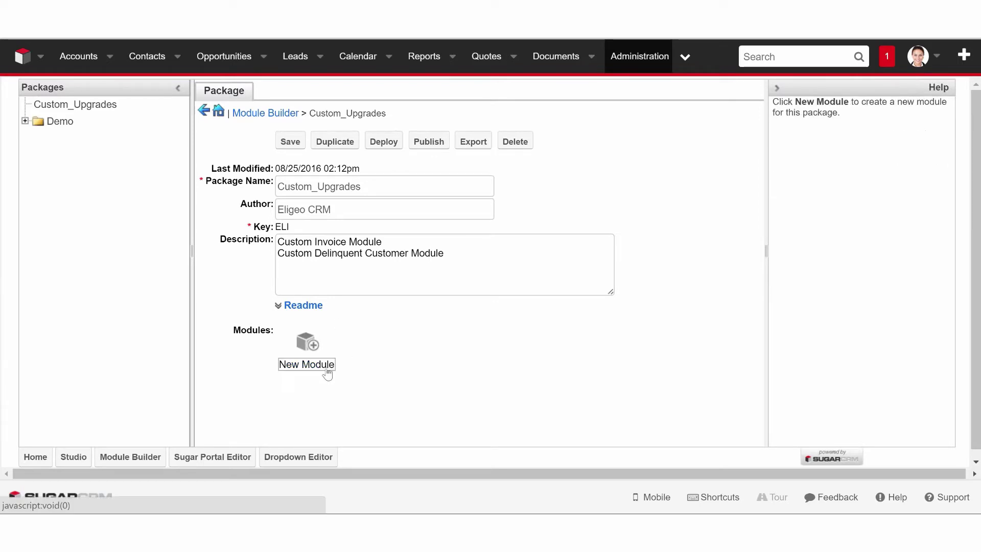
# Start a new module in the package named "UserInvoices", with plural label "User Invoices", singular label "User Invoice" and imports allowed.
pyautogui.click(317, 350)
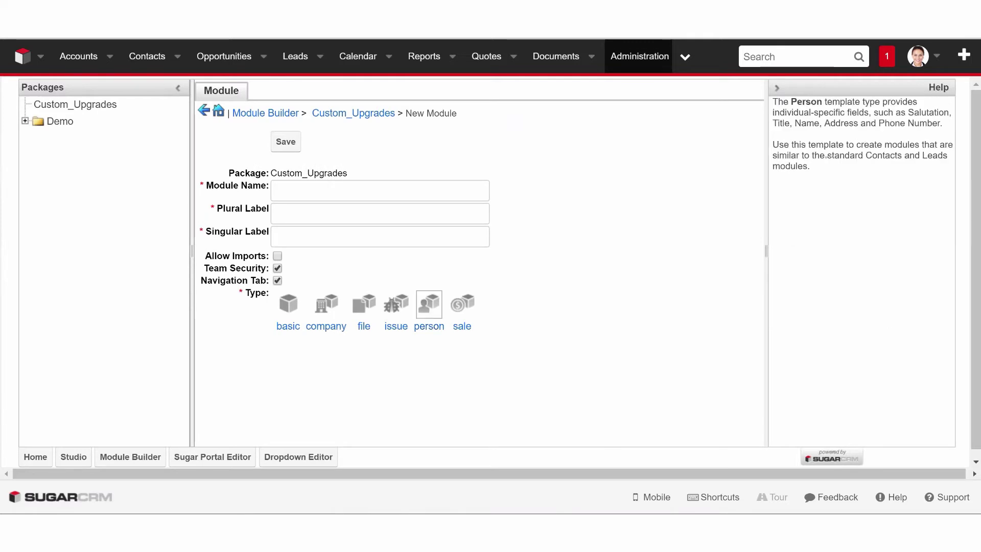
pyautogui.click(292, 194)
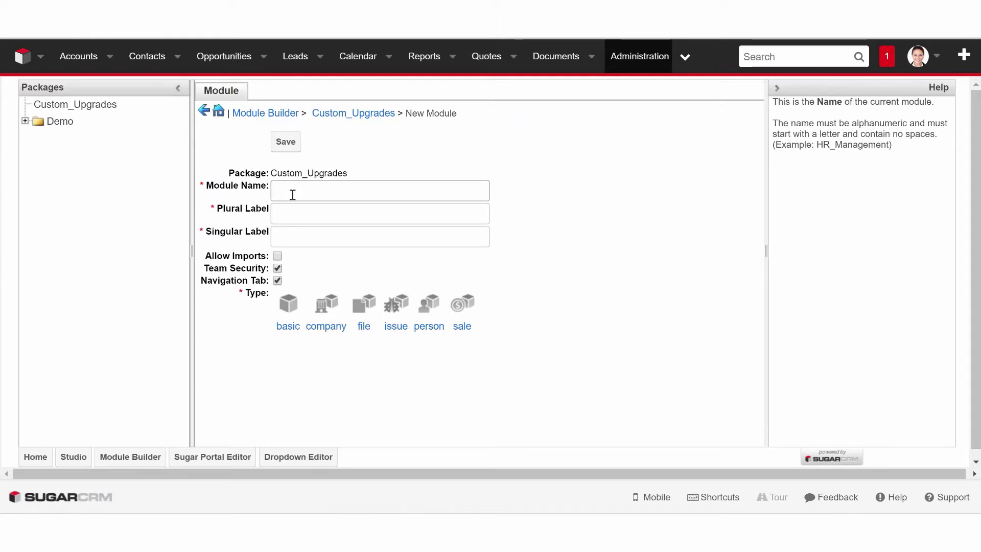
pyautogui.write('UserInvoices')
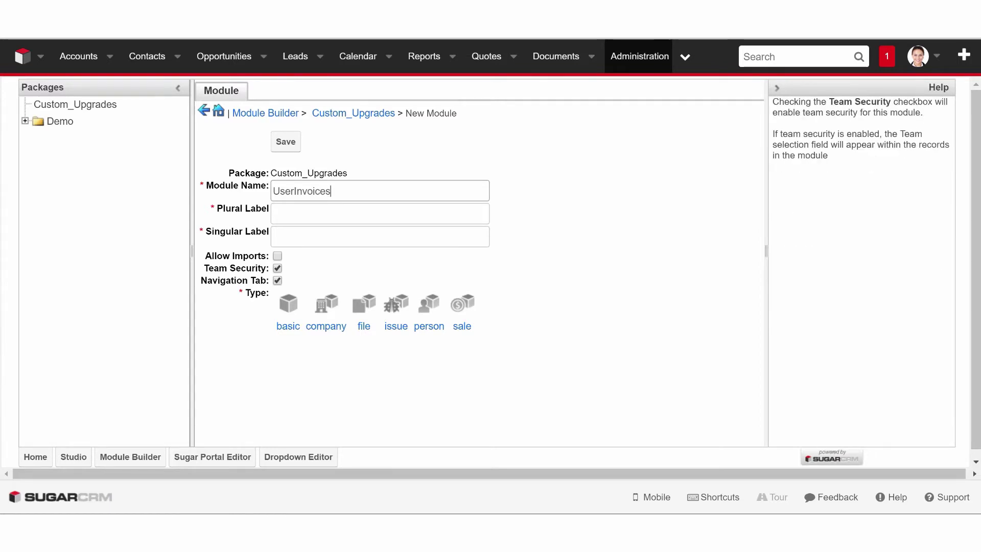
pyautogui.click(293, 210)
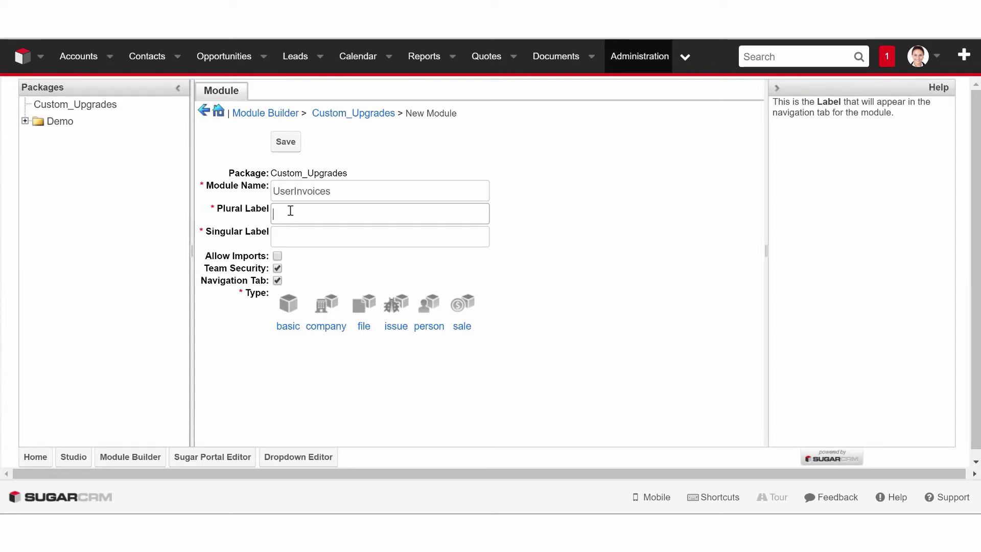
pyautogui.write('User Invoices')
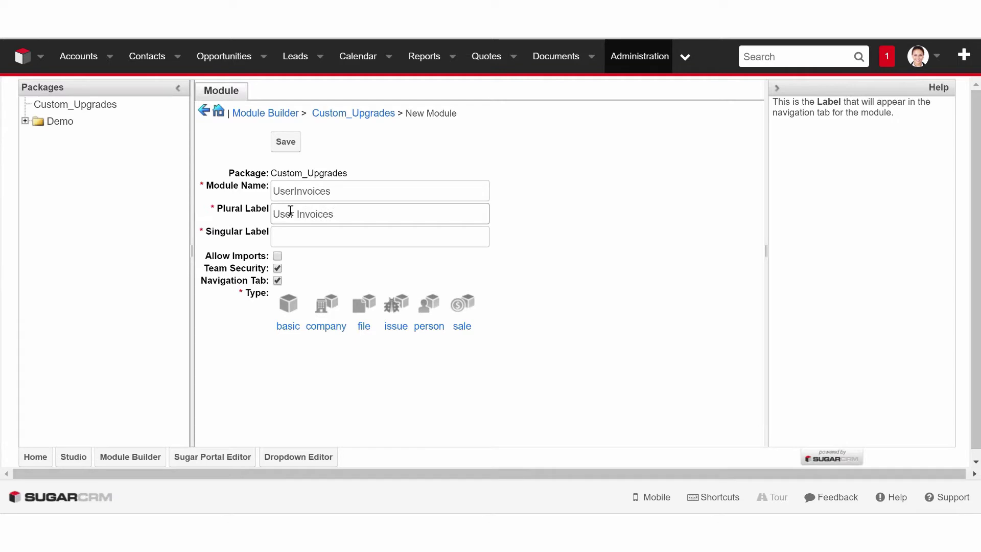
pyautogui.press('Tab')
pyautogui.write('User Invoice')
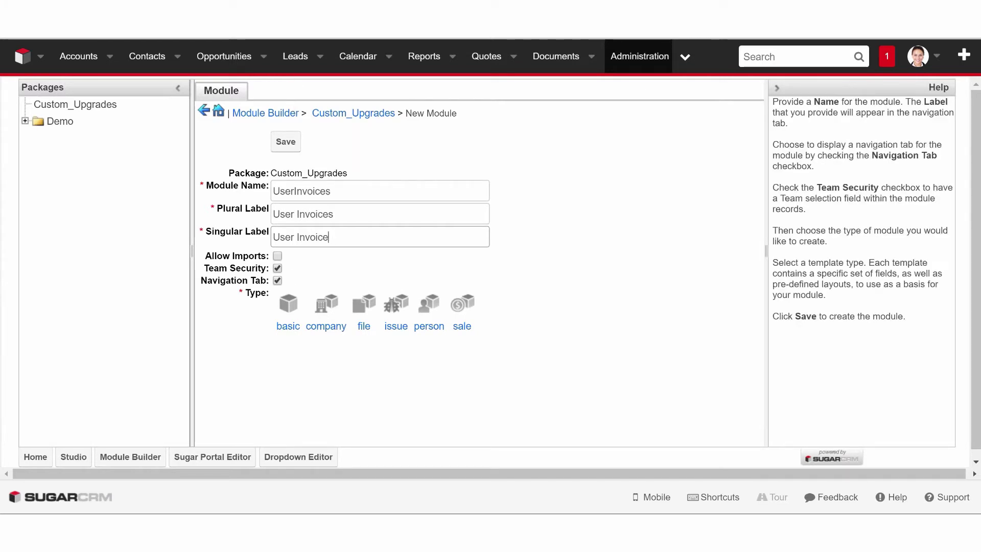
pyautogui.moveTo(279, 257)
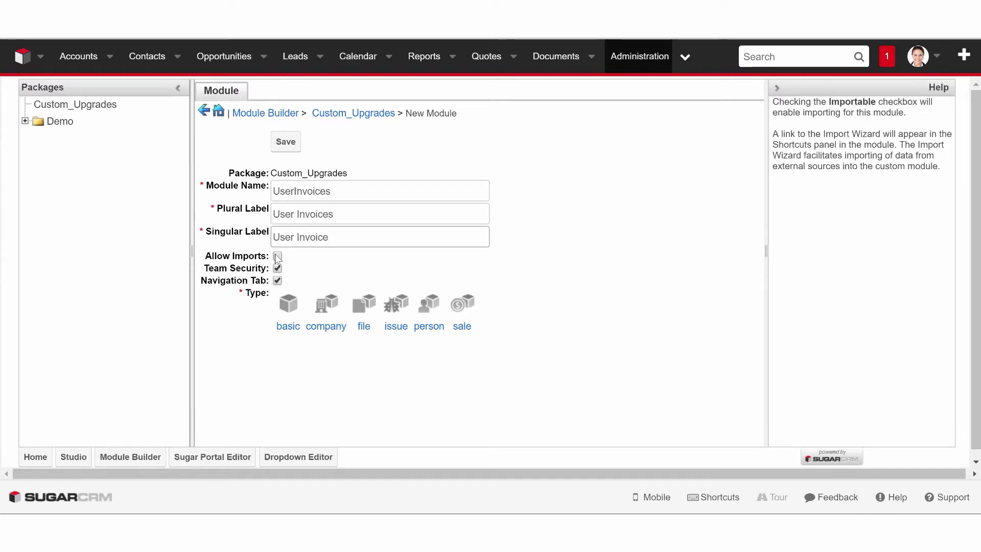
pyautogui.click(277, 257)
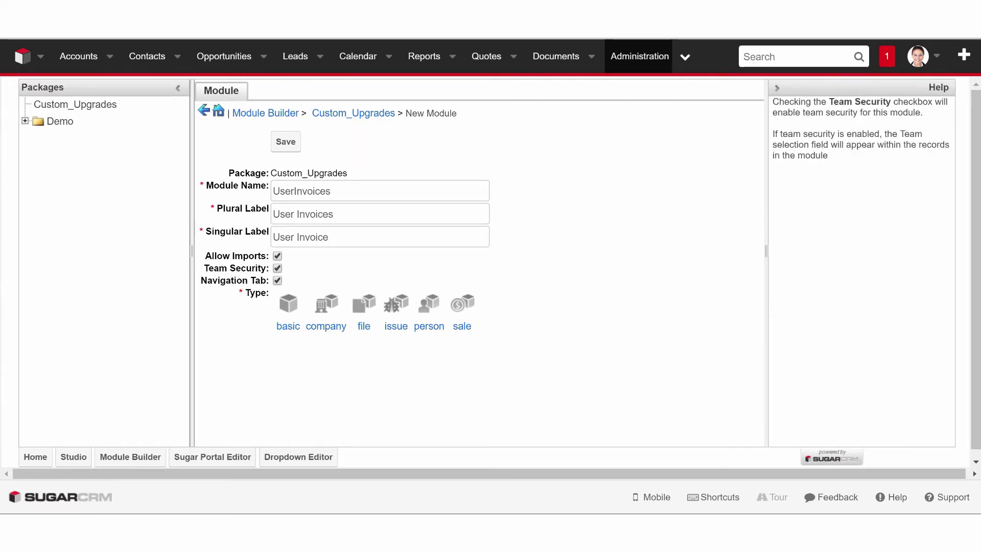
pyautogui.moveTo(278, 257)
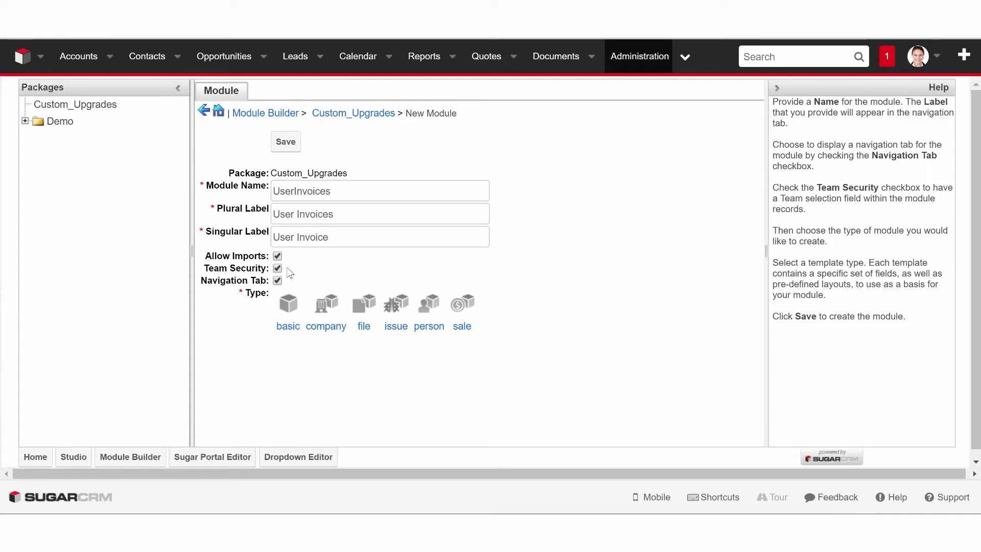
# Look through the additional modules in the navigation bar for comparison with the available module types.
pyautogui.click(326, 304)
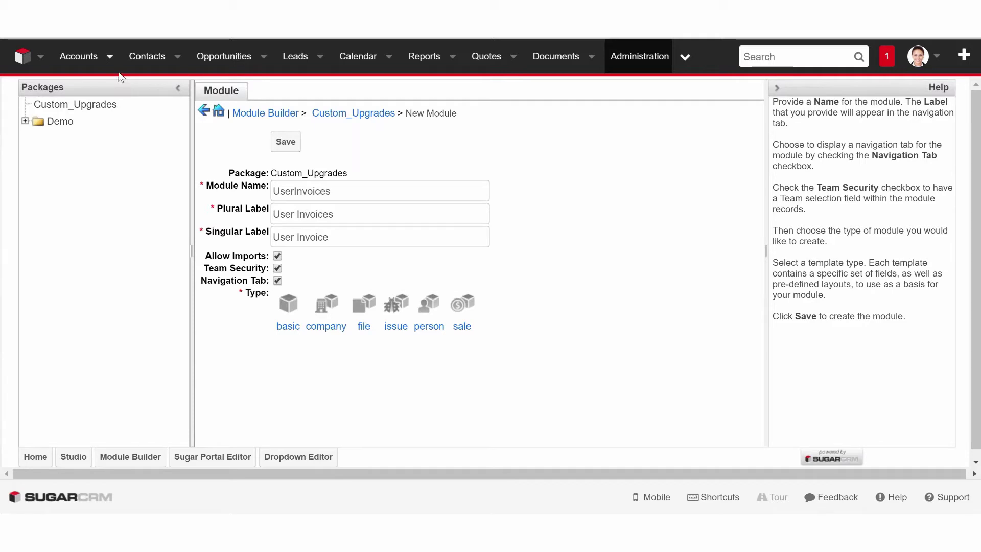
pyautogui.click(689, 60)
pyautogui.scroll(-2, 732, 229)
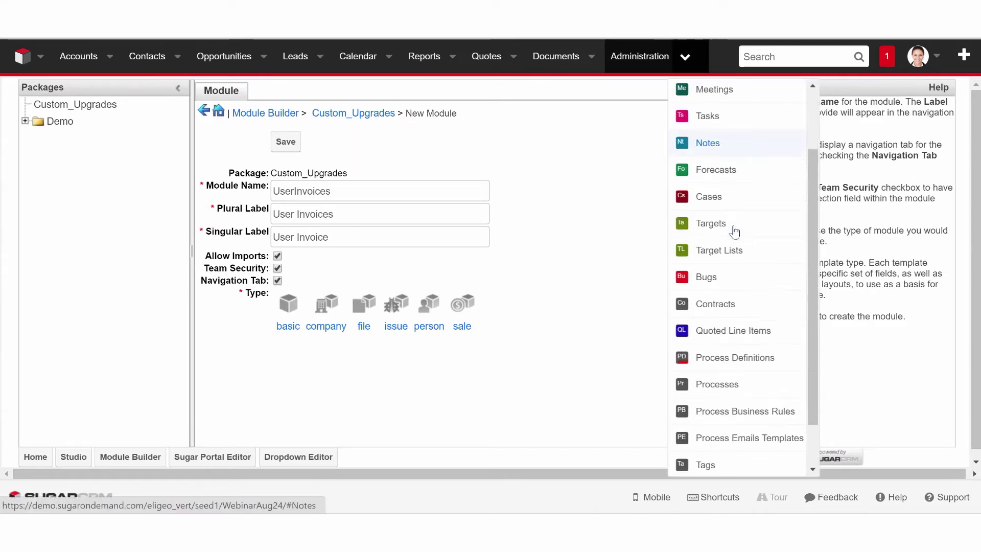
pyautogui.scroll(-2, 734, 231)
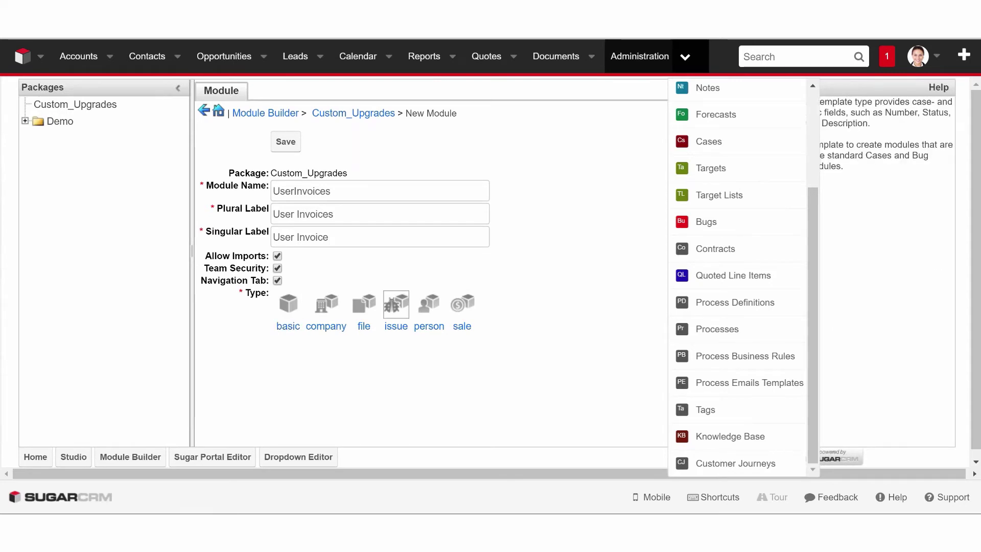
# Compare the help descriptions of the company, file, issue, person and sale template types for the new module.
pyautogui.click(685, 57)
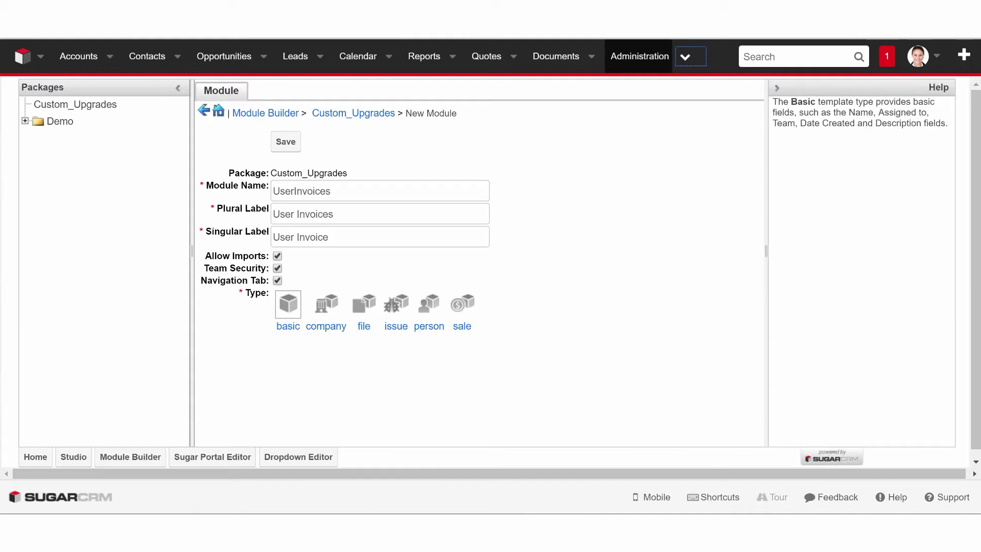
pyautogui.click(320, 306)
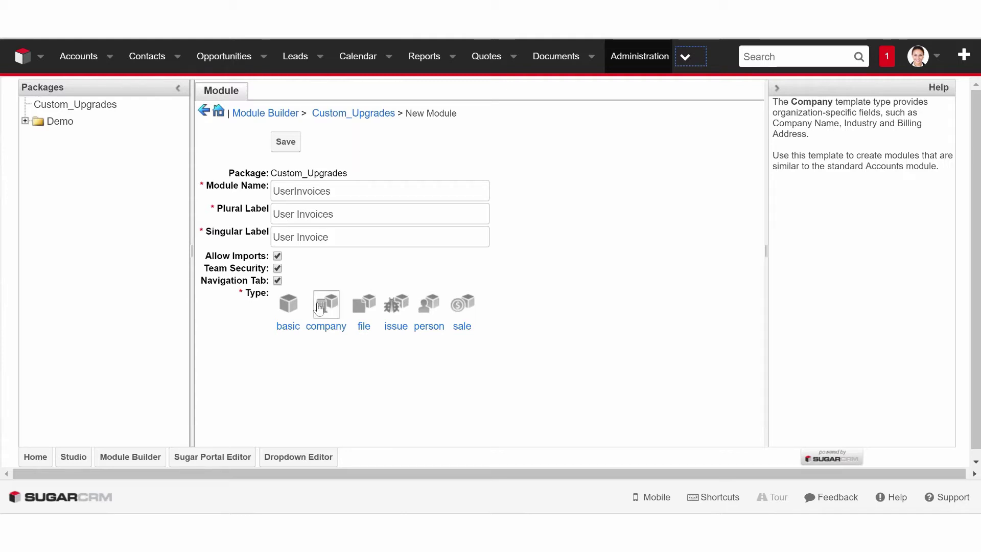
pyautogui.click(363, 307)
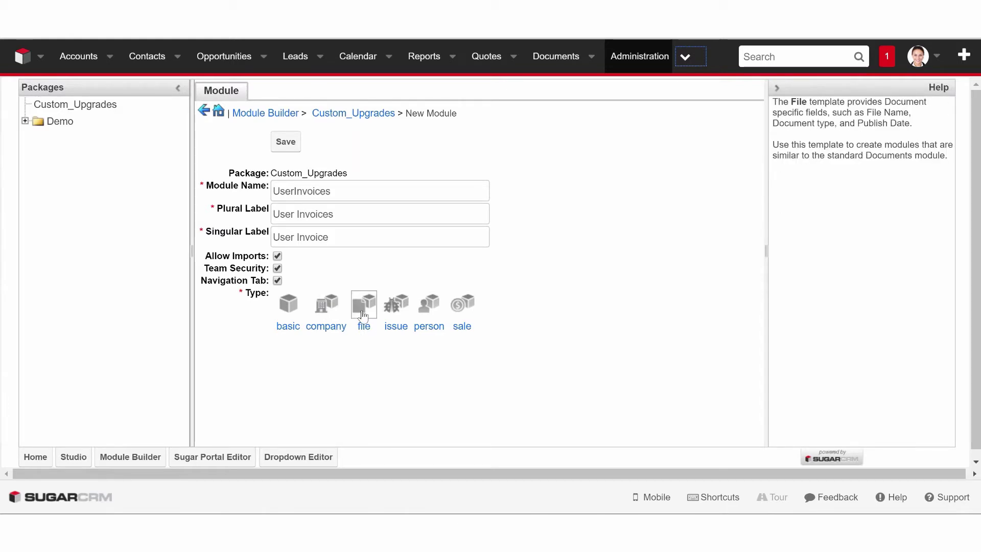
pyautogui.click(400, 318)
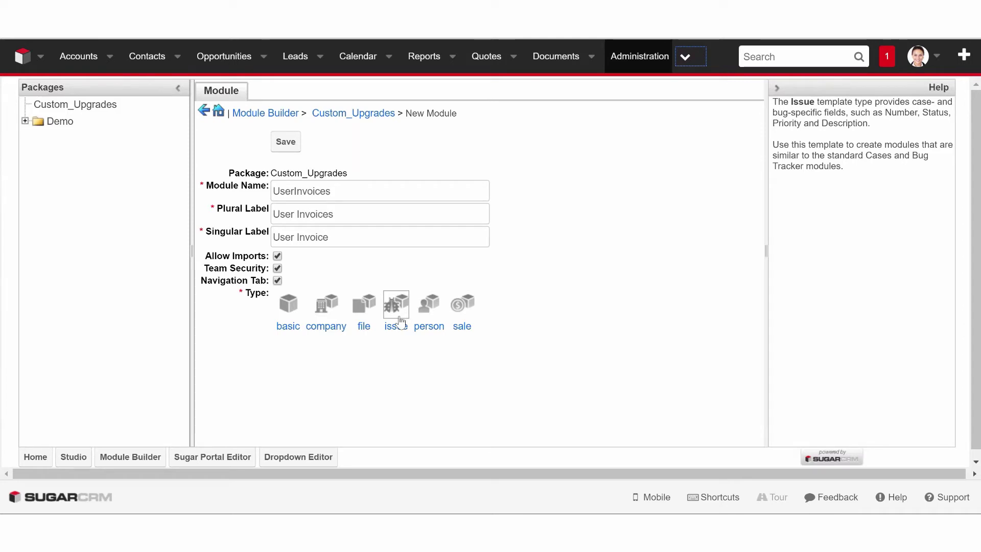
pyautogui.click(430, 313)
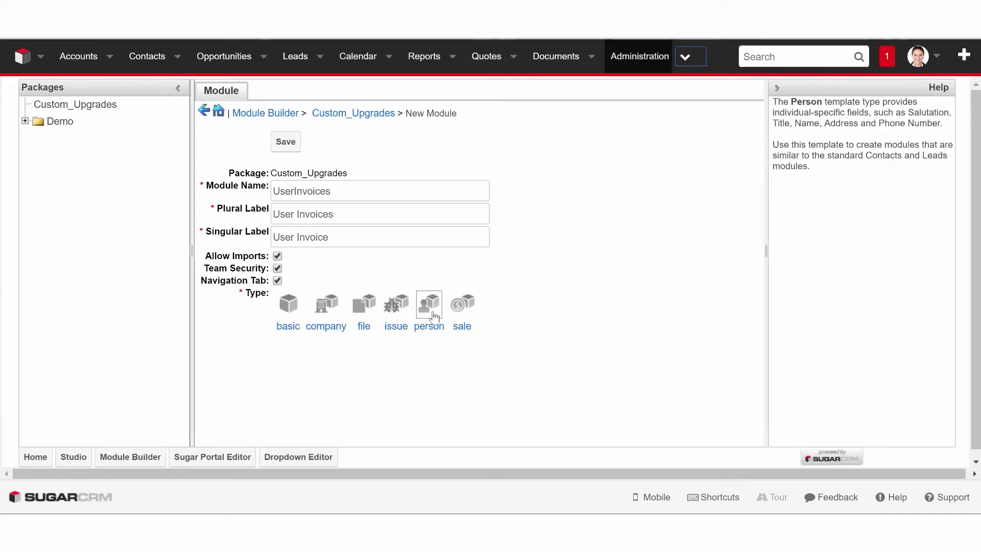
pyautogui.click(464, 313)
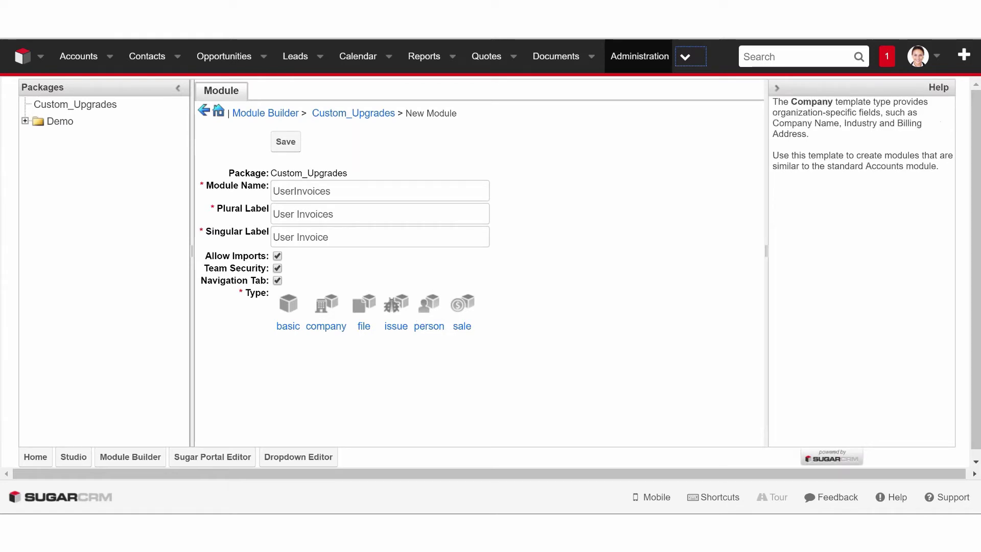
pyautogui.click(363, 304)
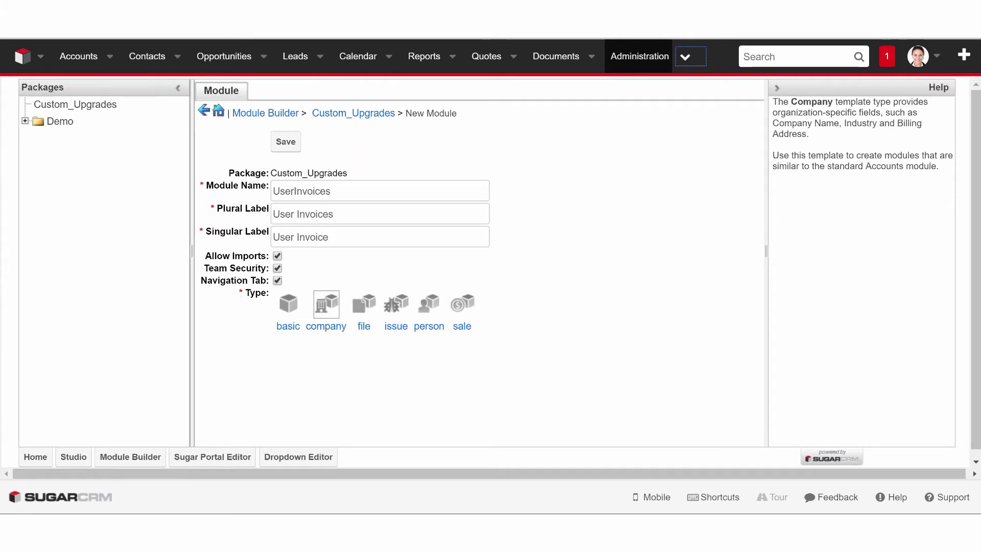
pyautogui.click(462, 303)
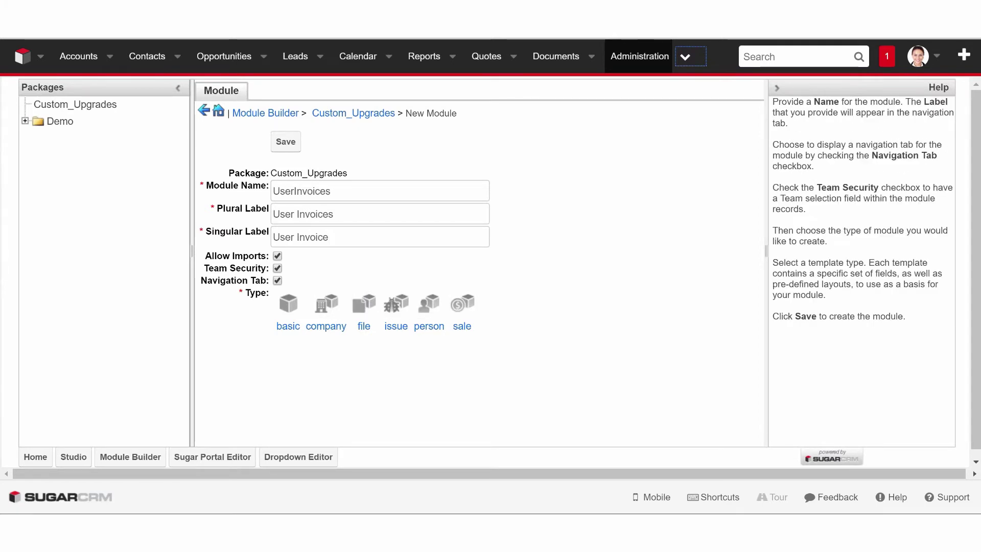
pyautogui.click(396, 304)
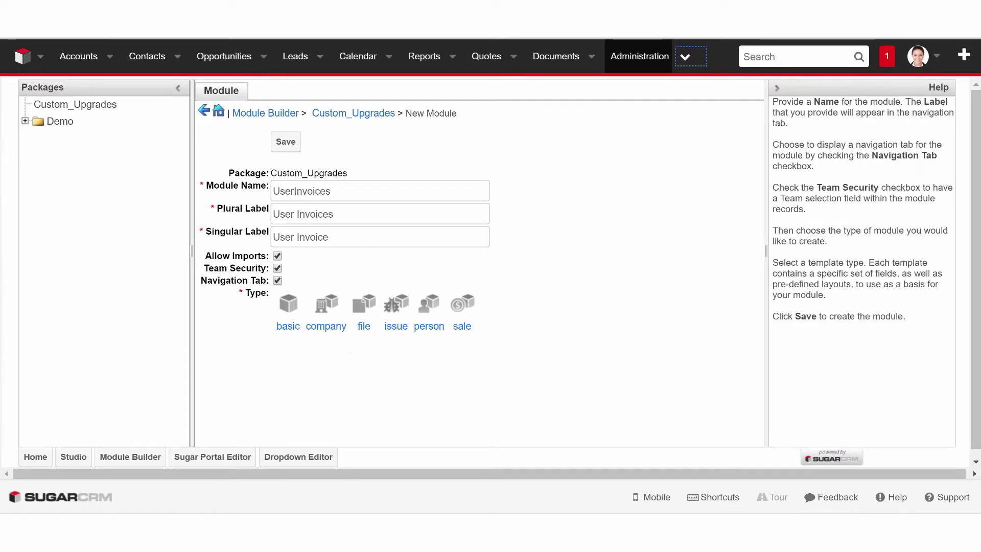
# Choose the basic template type for the UserInvoices module and save the module.
pyautogui.click(286, 309)
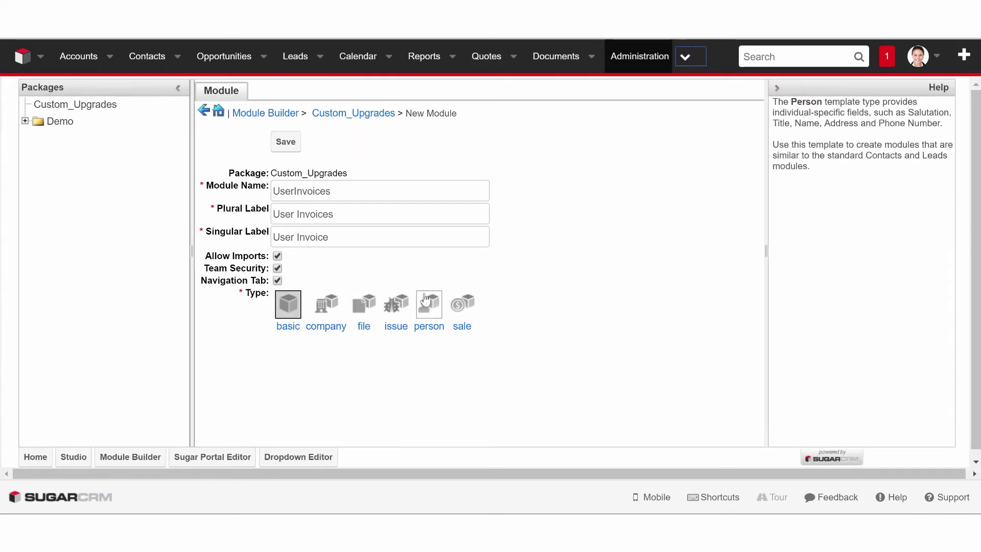
pyautogui.scroll(-1, 409, 286)
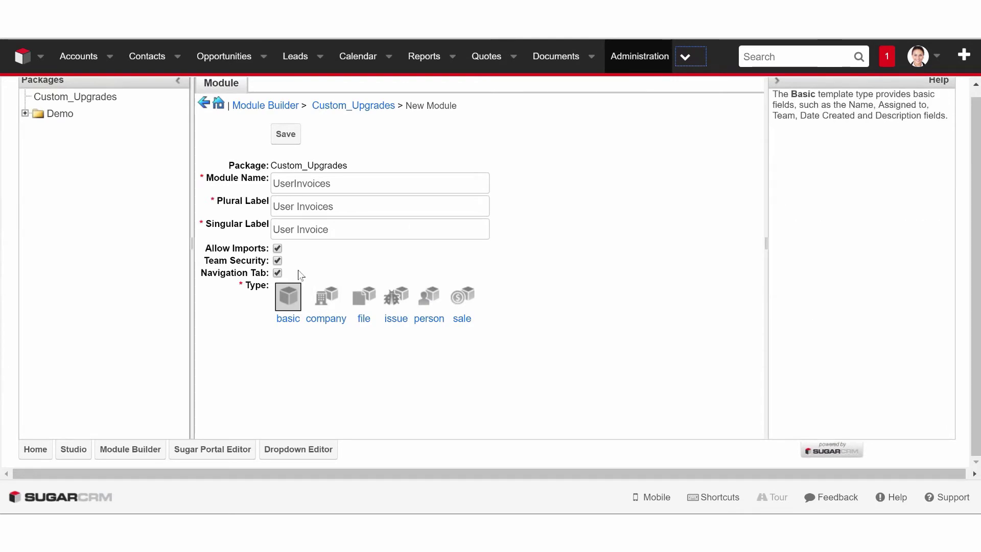
pyautogui.click(327, 297)
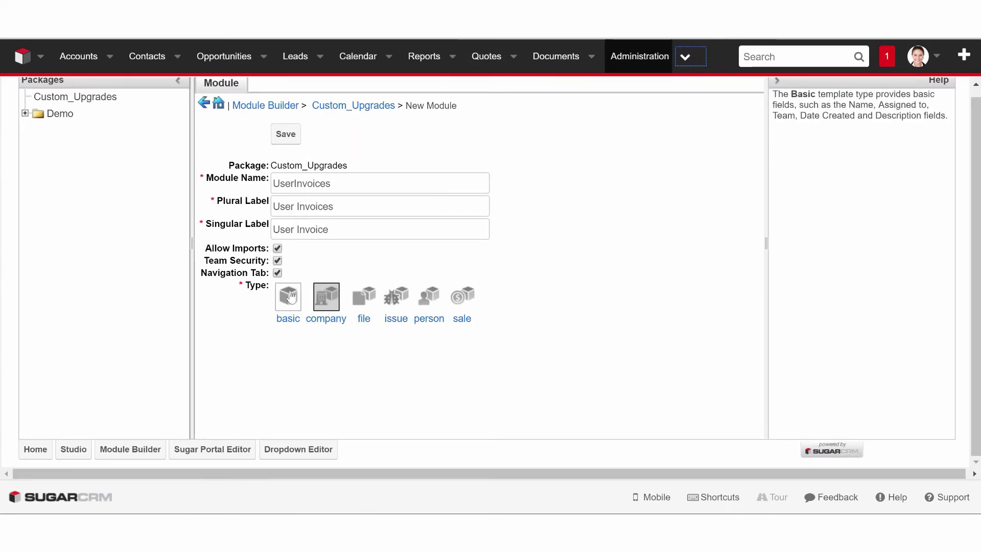
pyautogui.click(291, 296)
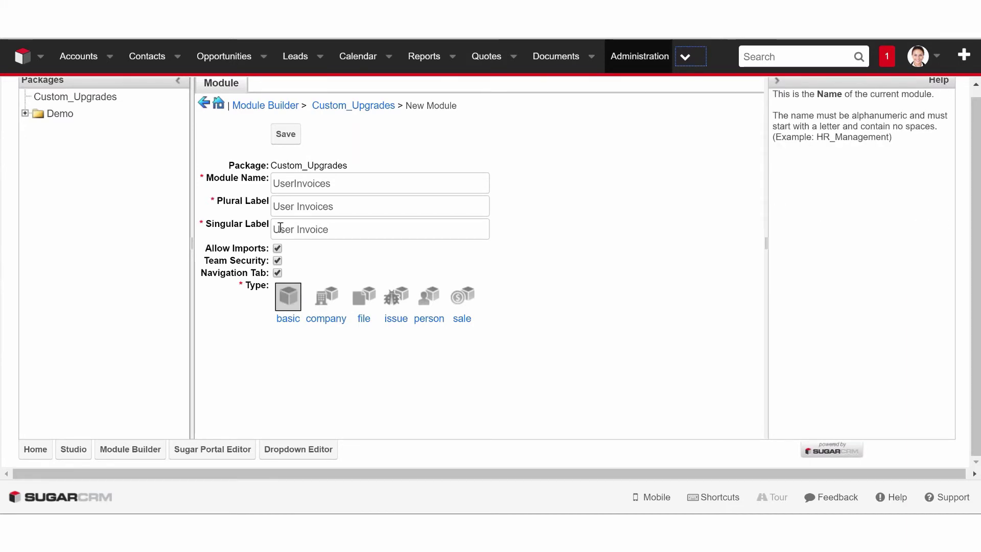
pyautogui.click(285, 134)
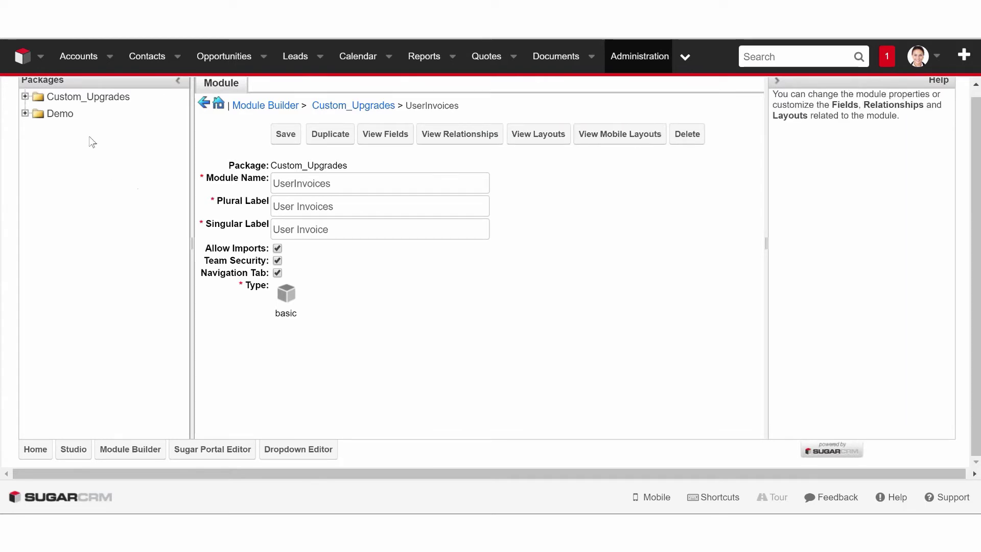
# Expand the Custom_Upgrades package and its UserInvoices module in the package tree and open the module's field list.
pyautogui.click(32, 99)
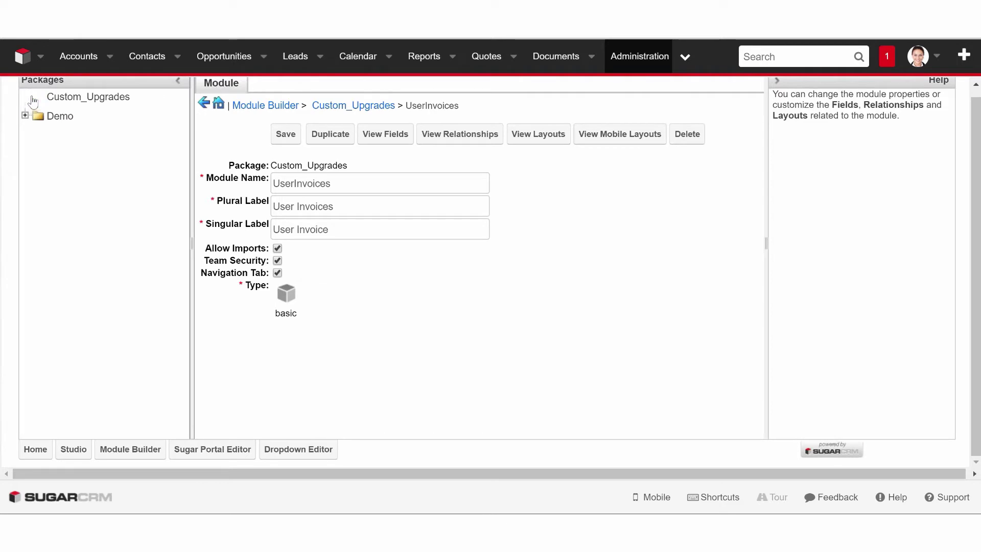
pyautogui.click(38, 113)
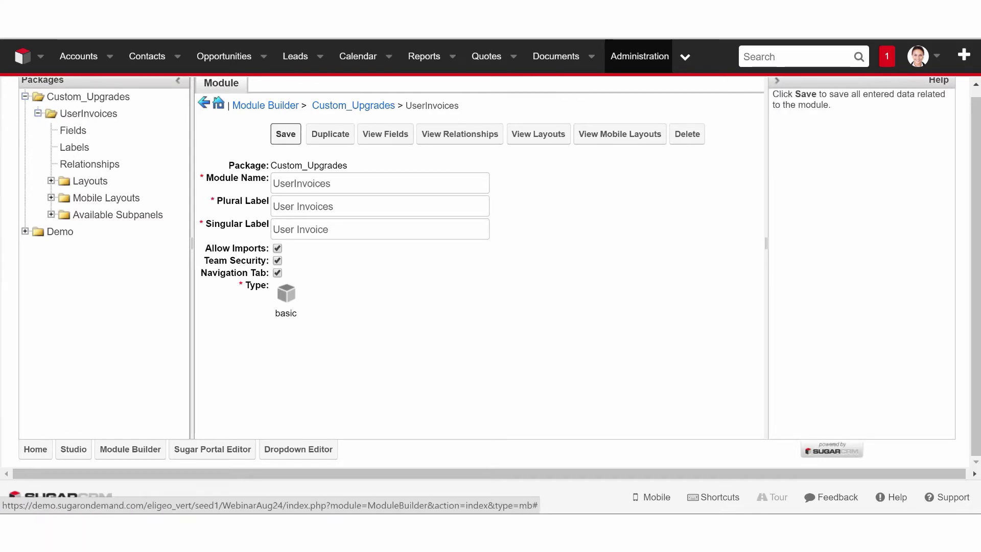
pyautogui.click(88, 161)
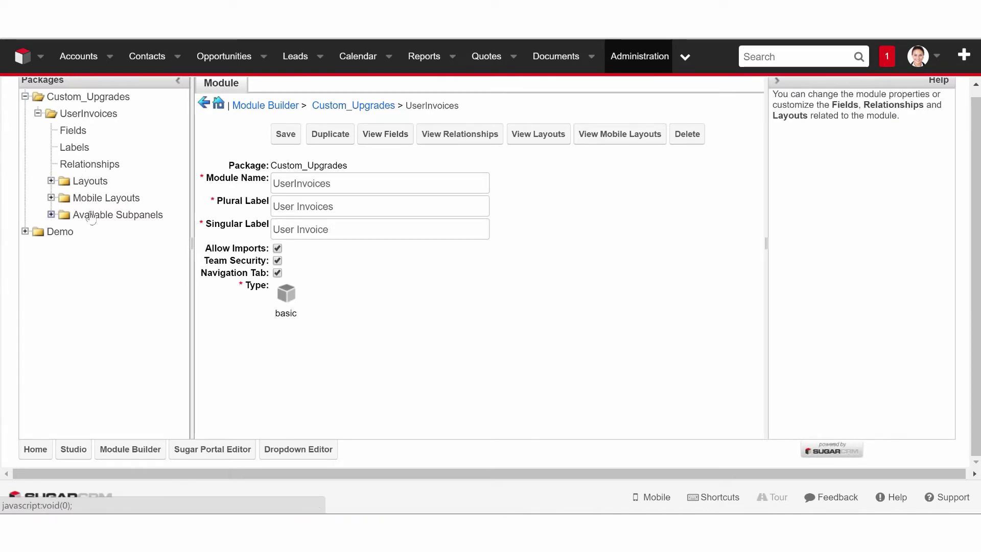
pyautogui.click(96, 145)
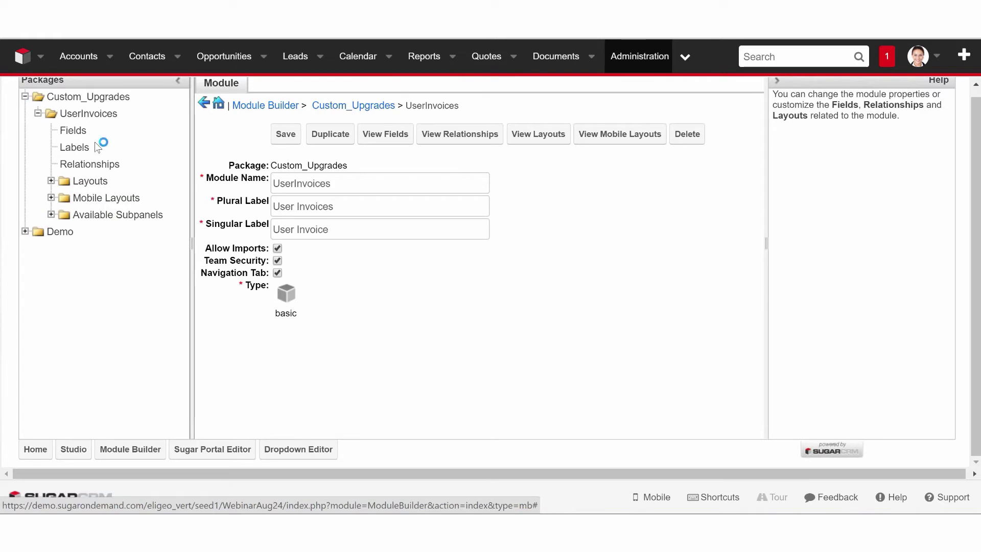
pyautogui.click(81, 134)
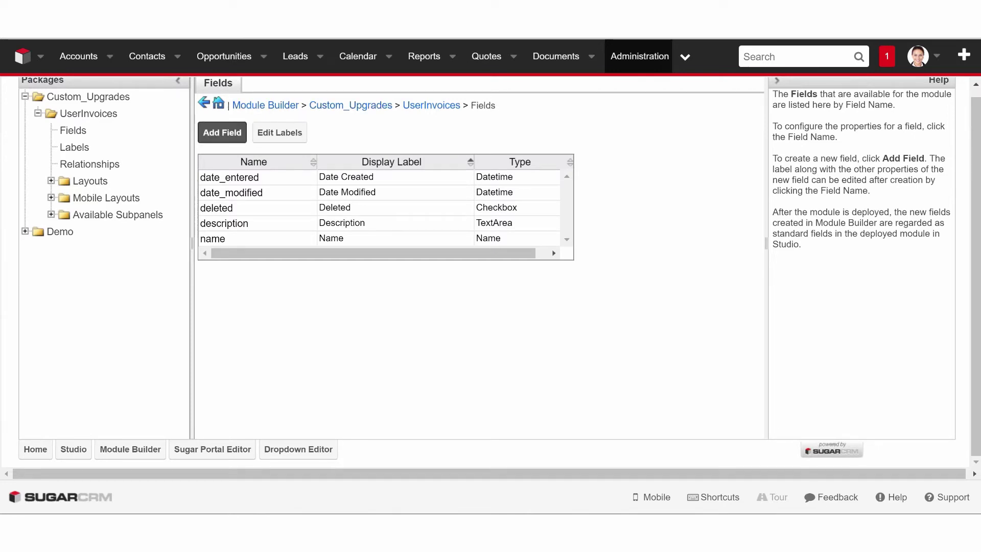
# Start a new field for the UserInvoices module and look through the available data types.
pyautogui.click(222, 132)
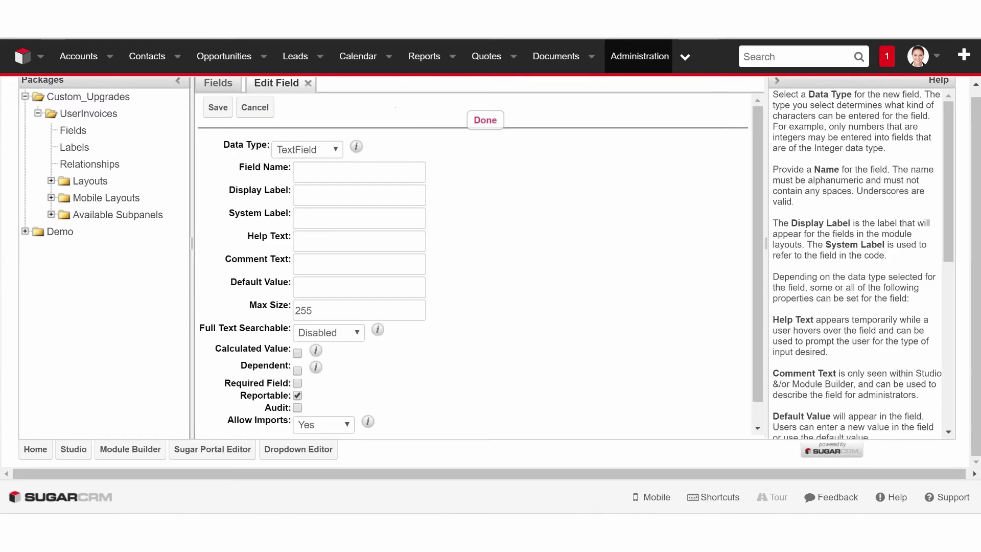
pyautogui.click(318, 150)
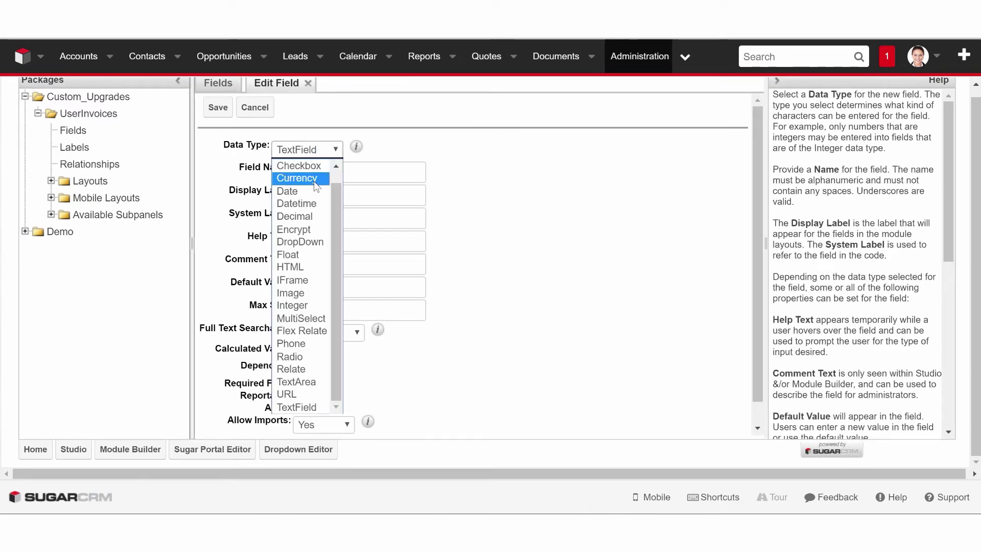
pyautogui.scroll(1, 313, 180)
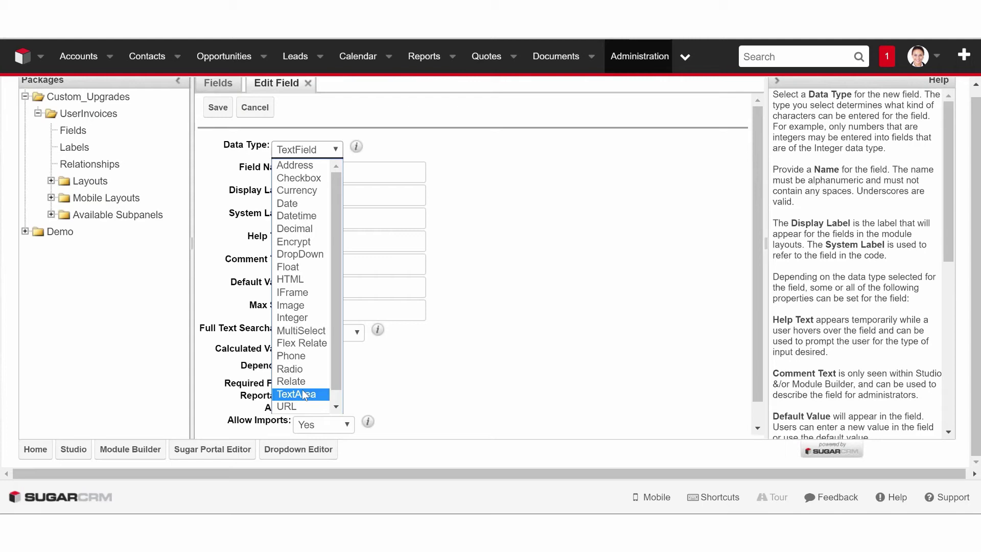
pyautogui.scroll(-1, 297, 391)
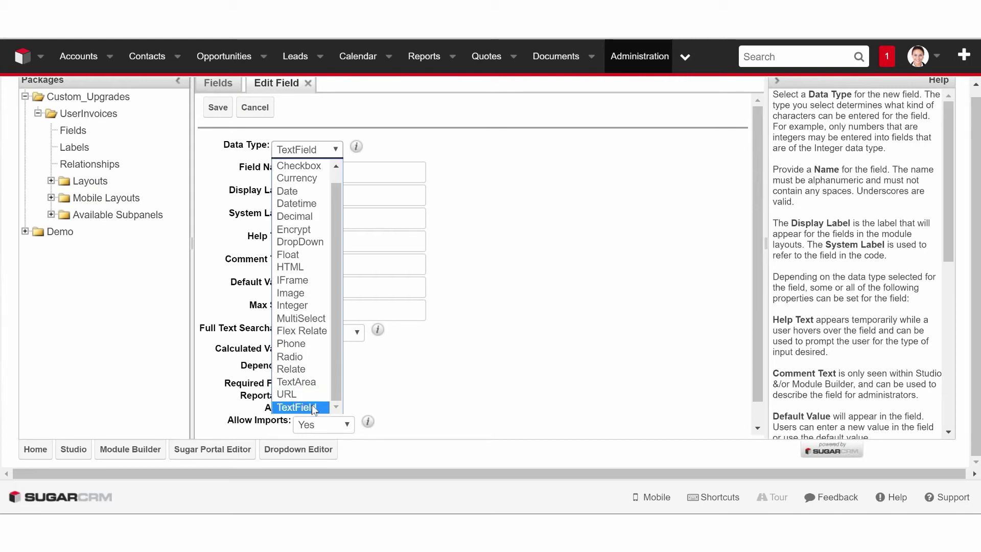
pyautogui.click(313, 407)
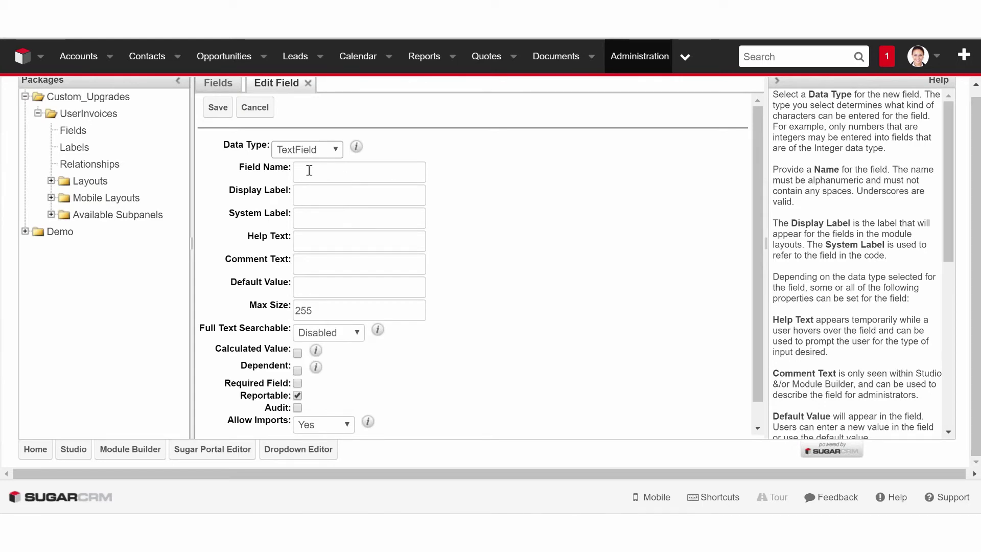
# Try Float as the new field's data type, and settle on Integer instead.
pyautogui.click(304, 149)
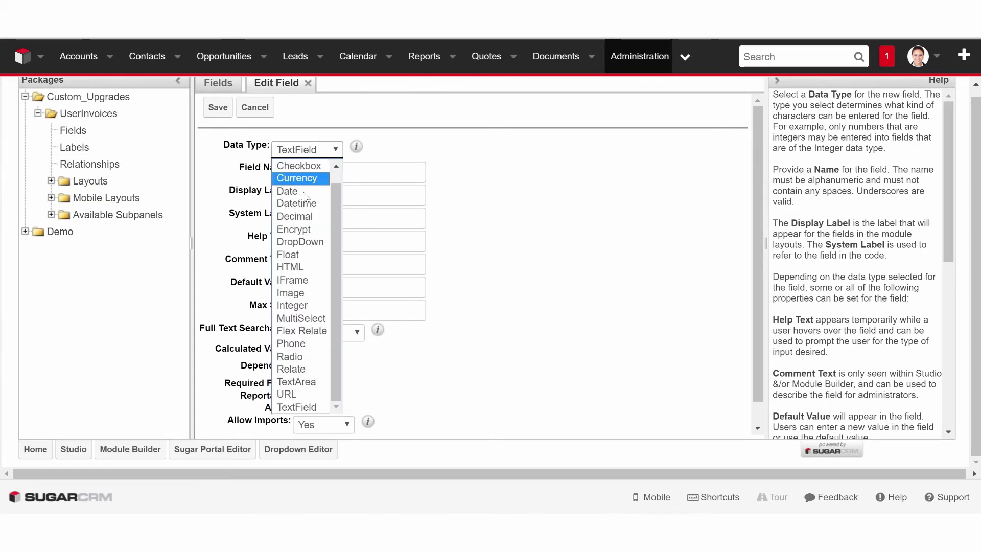
pyautogui.click(291, 255)
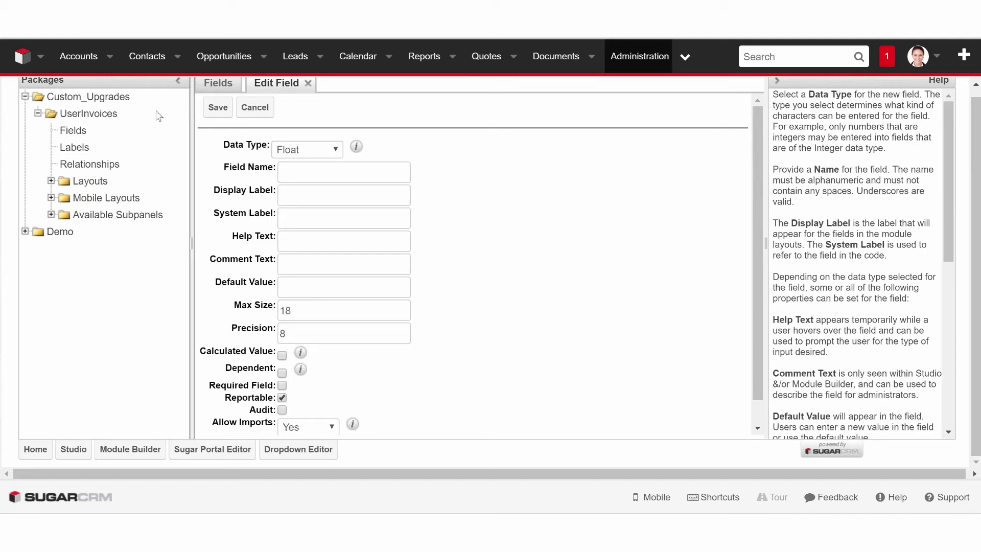
pyautogui.click(322, 150)
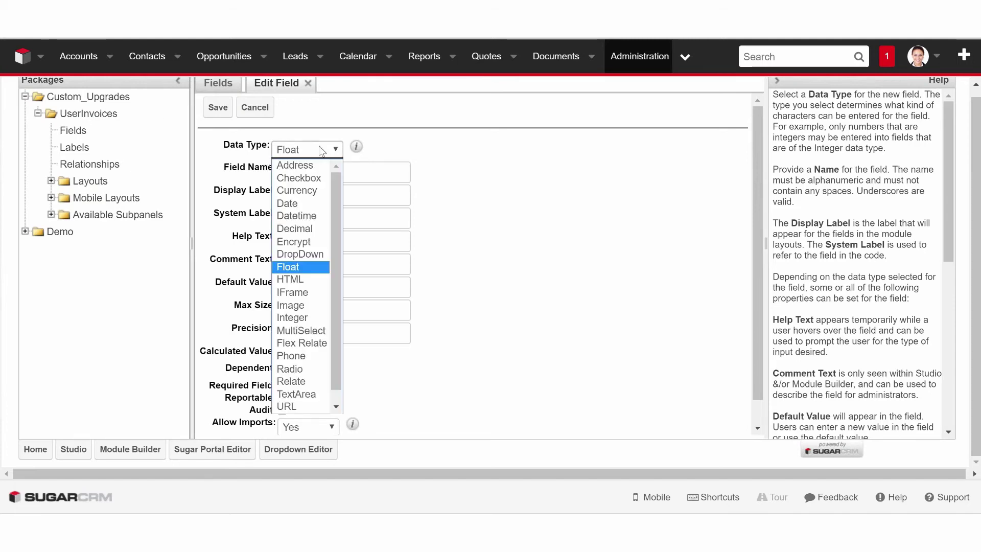
pyautogui.click(306, 318)
# Name the new integer field "Invoice_Number".
pyautogui.click(329, 178)
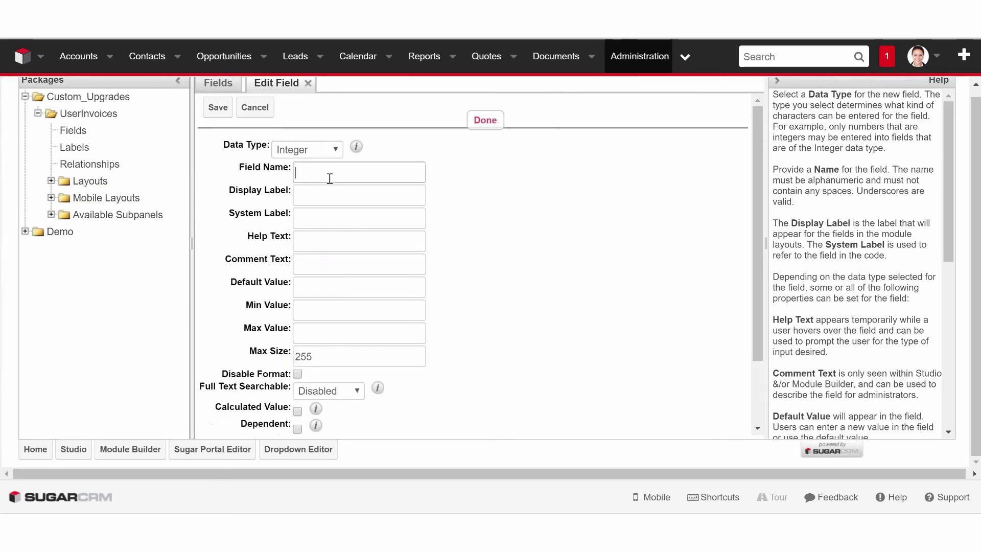
pyautogui.write('Invoice_')
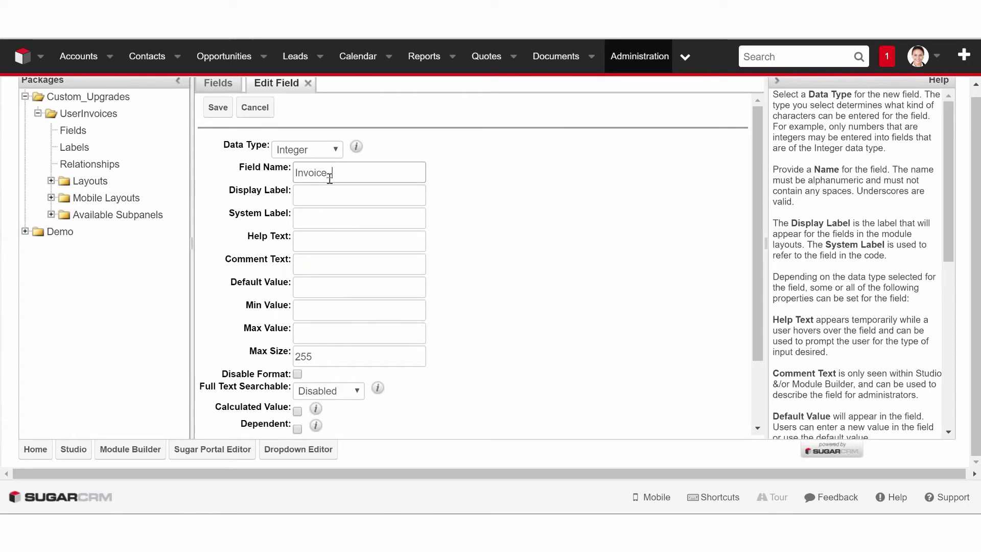
pyautogui.write('Number')
pyautogui.press('Tab')
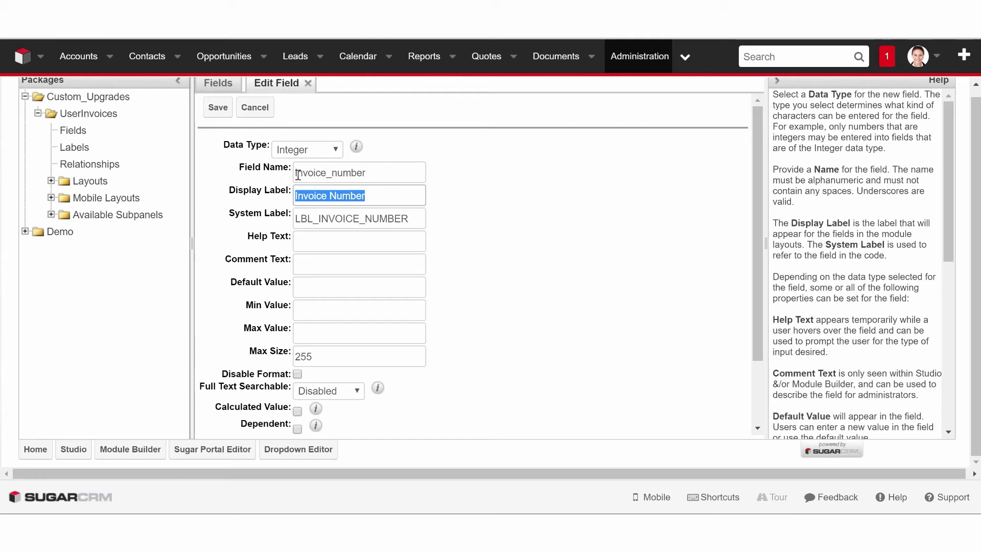
pyautogui.doubleClick(332, 169)
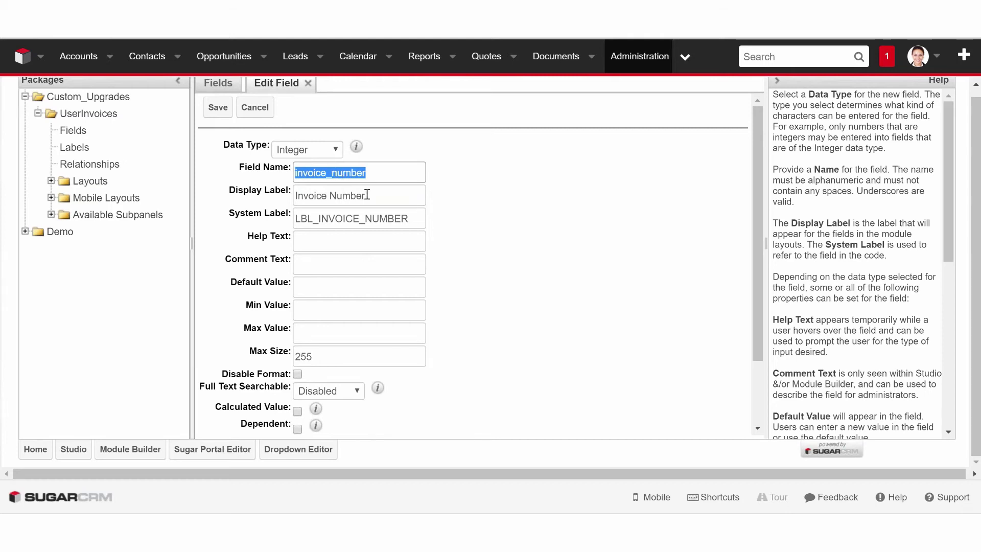
# Give the field the help text "This is the Invoice Number" and the comment text "For the Invoice Number".
pyautogui.click(342, 240)
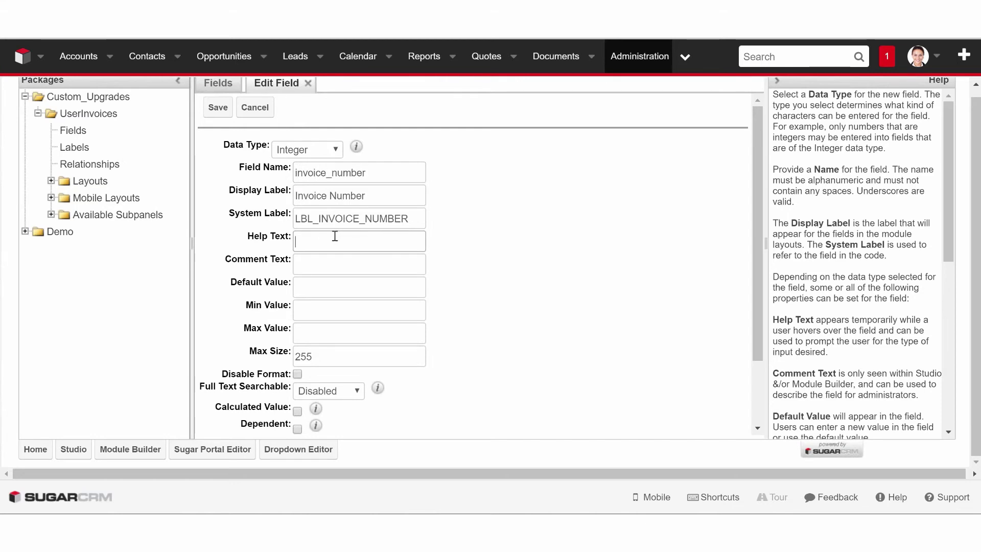
pyautogui.write('This is the Invoice Number')
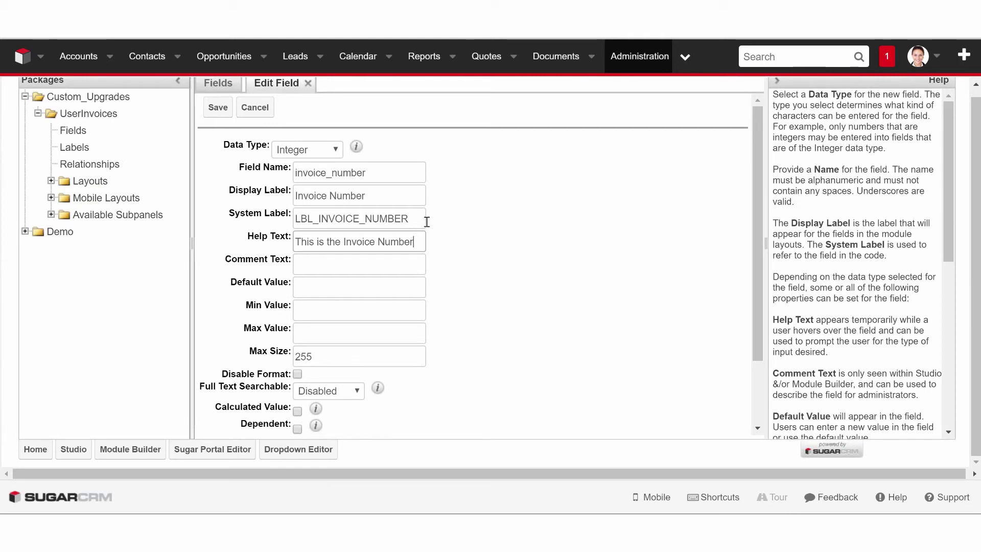
pyautogui.click(322, 261)
pyautogui.write('F')
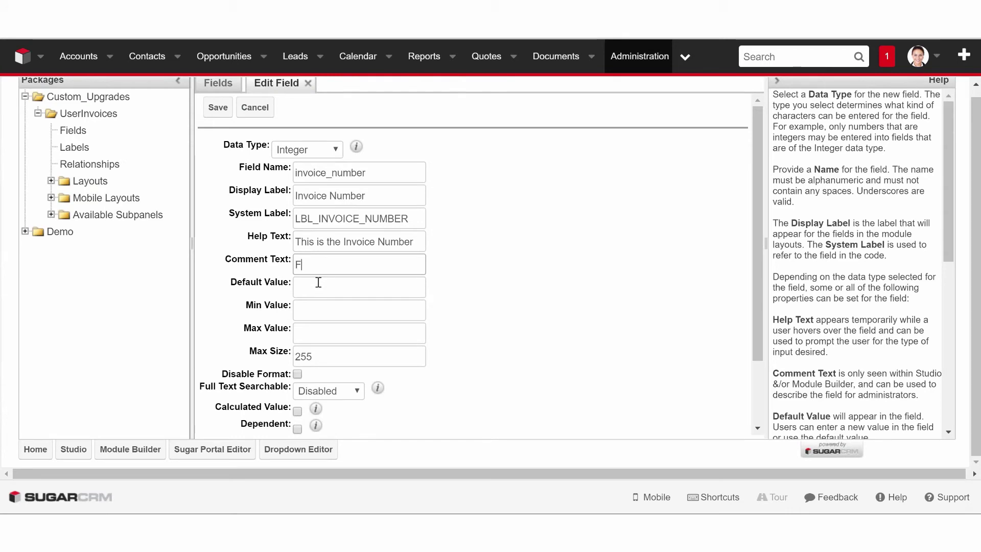
pyautogui.write('or the Invoice Number')
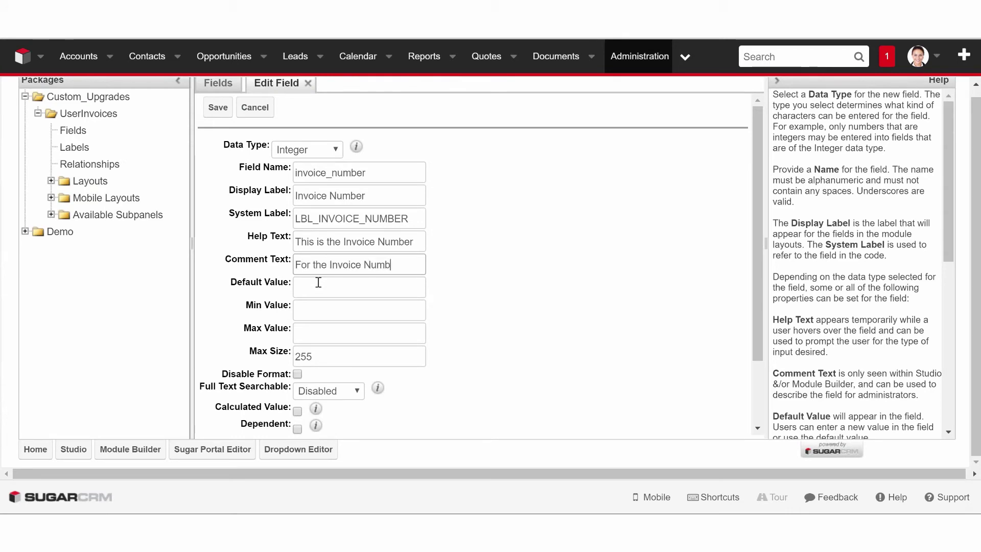
pyautogui.click(318, 282)
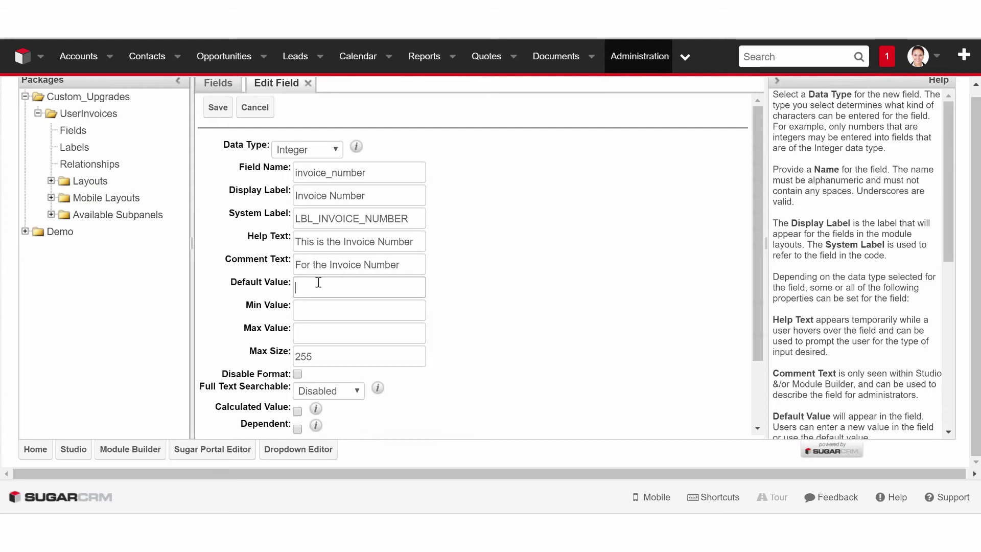
pyautogui.click(344, 314)
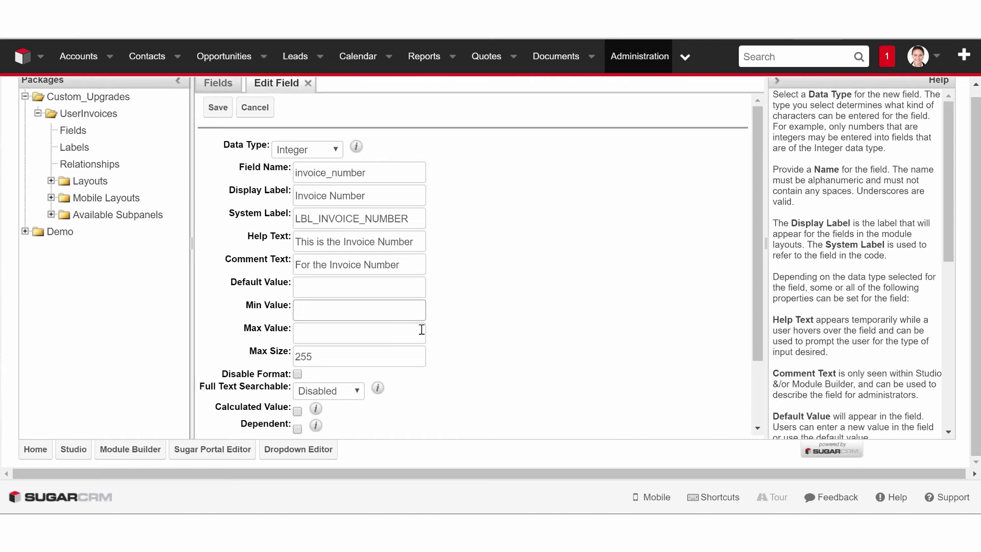
pyautogui.scroll(-2, 339, 272)
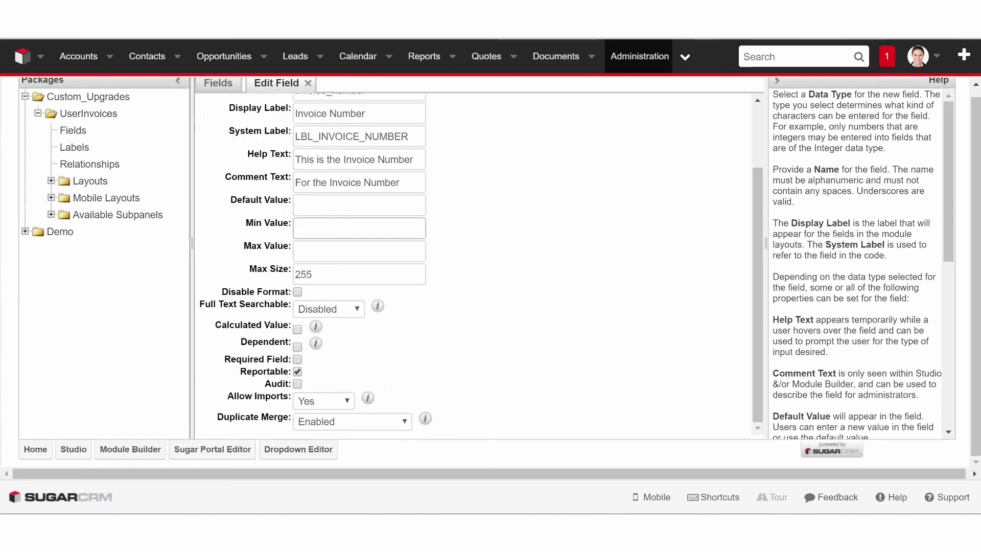
pyautogui.click(338, 276)
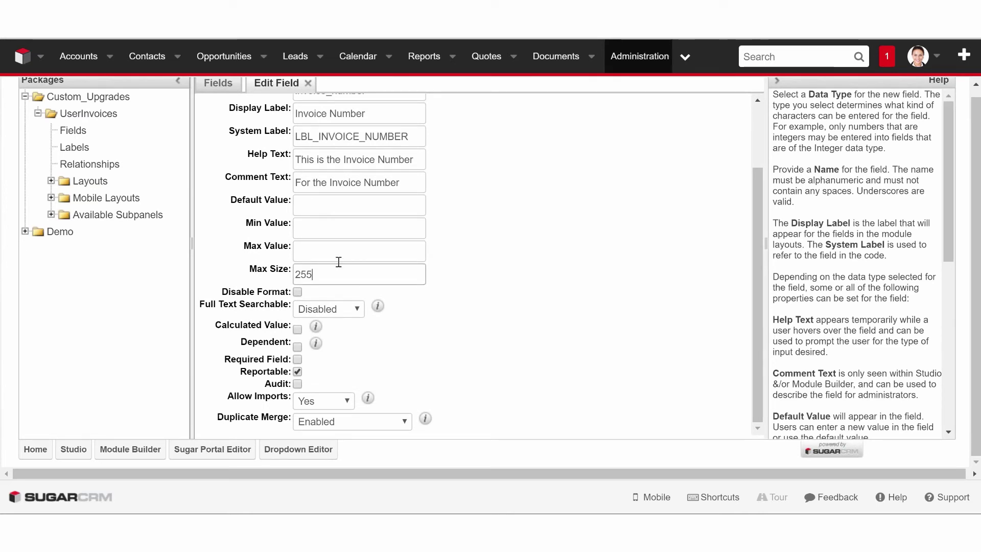
pyautogui.click(338, 260)
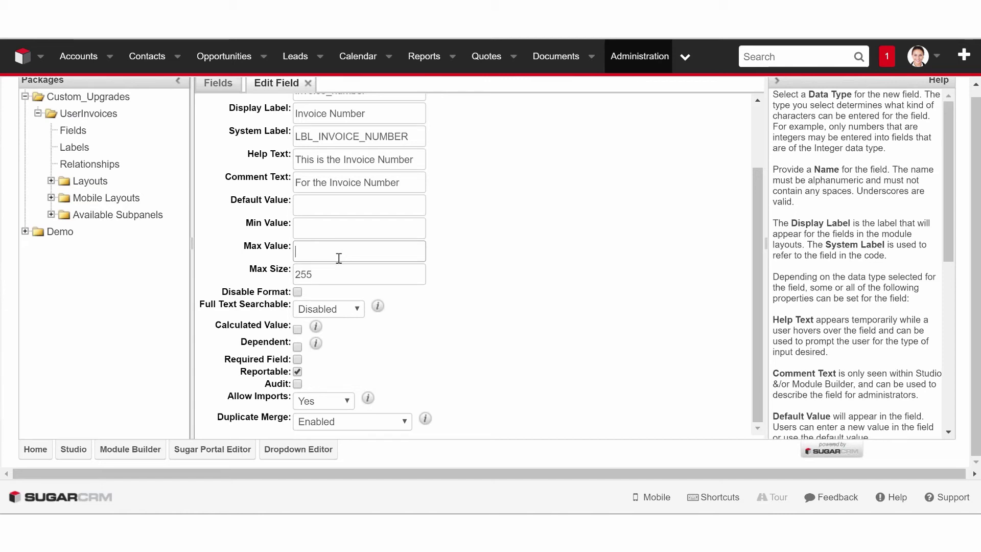
pyautogui.write('256')
pyautogui.moveTo(319, 252); pyautogui.dragTo(274, 251)
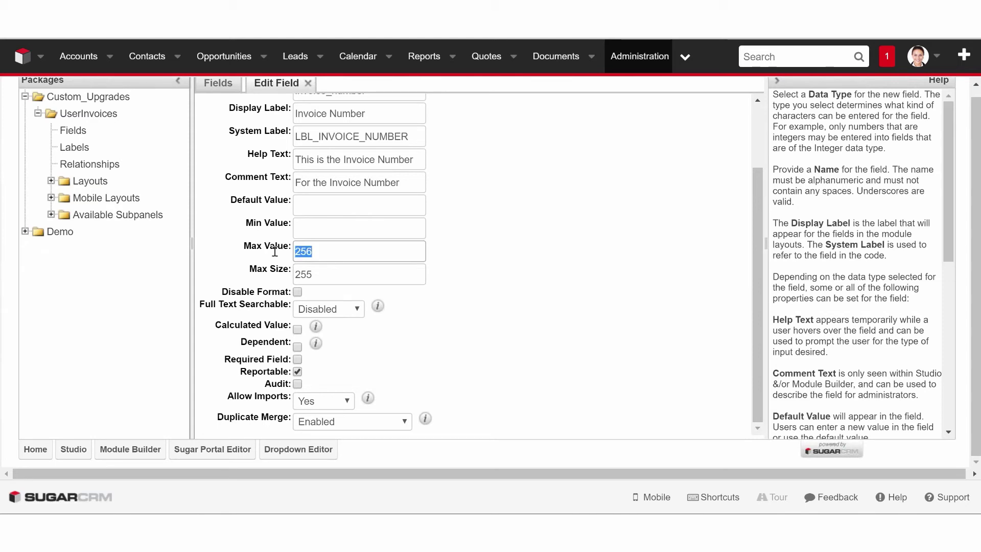
pyautogui.write('11111111111111111')
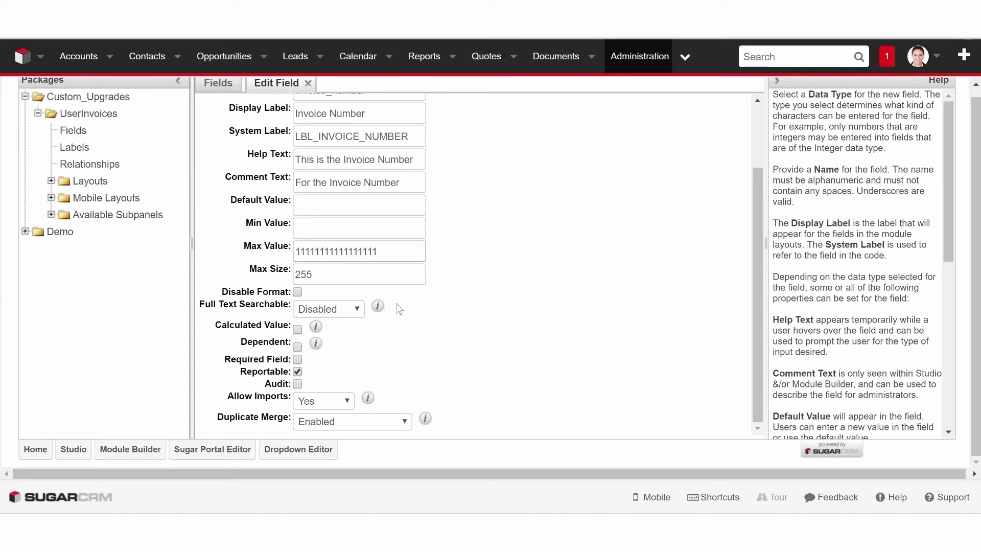
pyautogui.moveTo(387, 255); pyautogui.dragTo(266, 248)
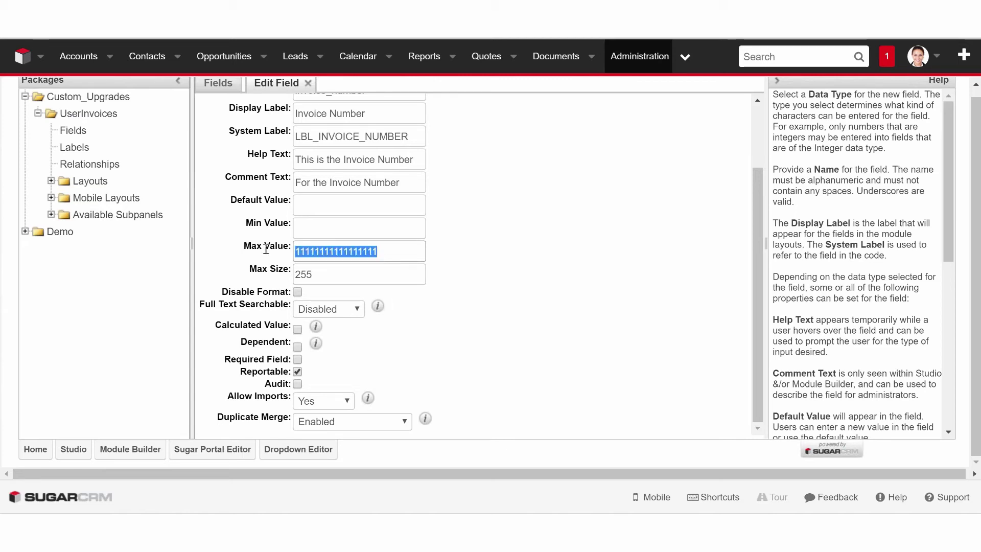
pyautogui.press('BackSpace')
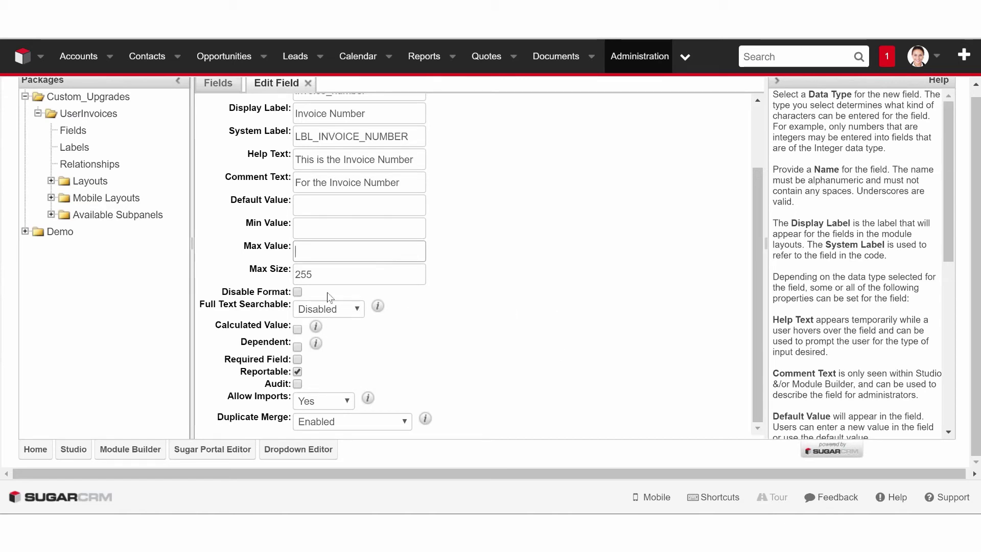
# Try Disable Format with Max Values of 1,000,000 and 1000000, clear the value and turn Disable Format off again.
pyautogui.click(468, 304)
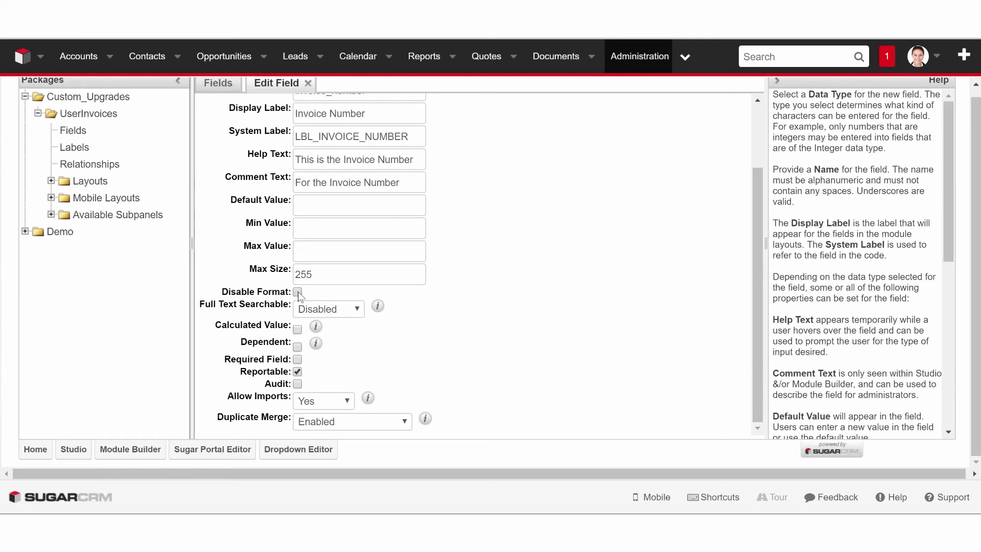
pyautogui.click(345, 253)
pyautogui.write('1,000,000')
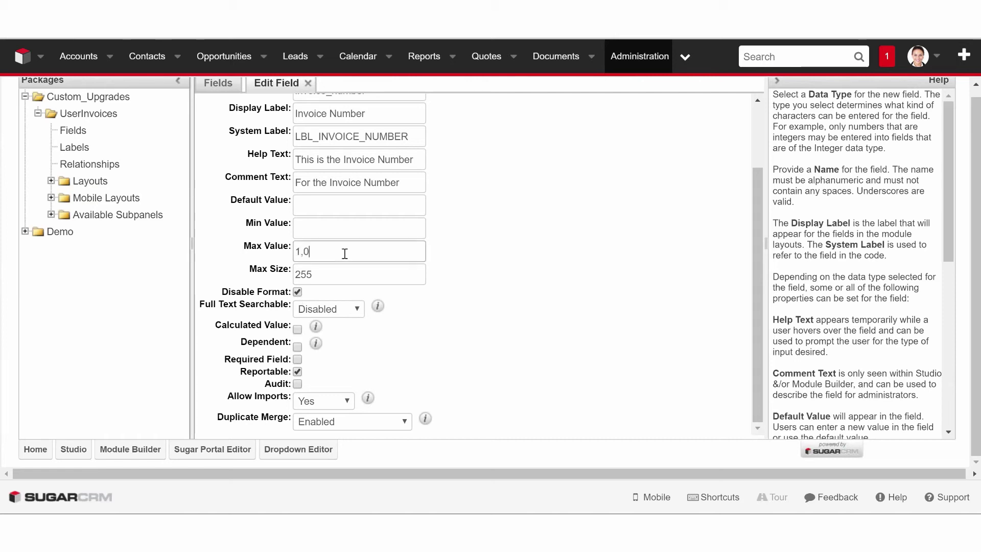
pyautogui.press('BackSpace')
pyautogui.press('BackSpace')
pyautogui.press('BackSpace')
pyautogui.press('BackSpace')
pyautogui.press('BackSpace')
pyautogui.press('BackSpace')
pyautogui.press('BackSpace')
pyautogui.press('BackSpace')
pyautogui.press('BackSpace')
pyautogui.write('00000')
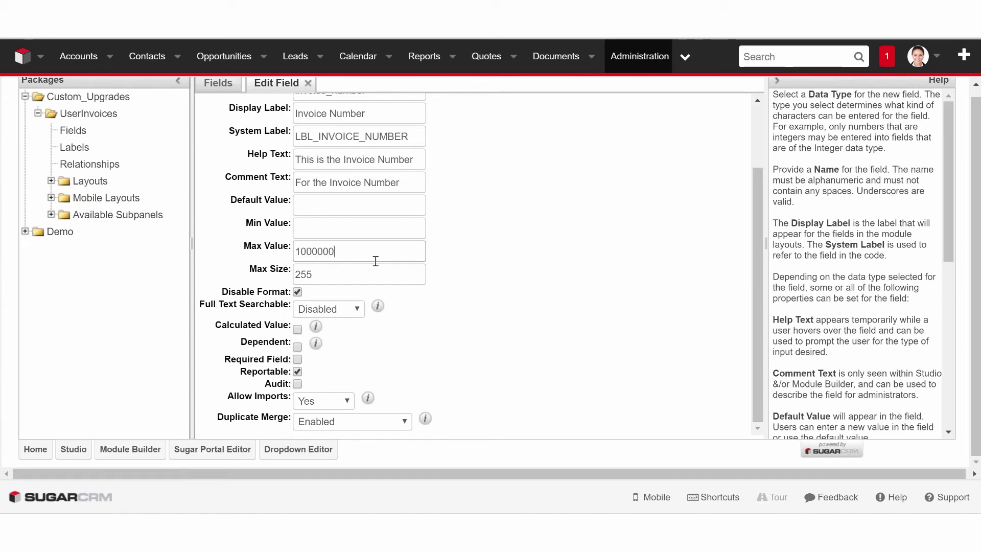
pyautogui.press('BackSpace')
pyautogui.press('BackSpace')
pyautogui.press('BackSpace')
pyautogui.press('BackSpace')
pyautogui.press('BackSpace')
pyautogui.press('BackSpace')
pyautogui.press('BackSpace')
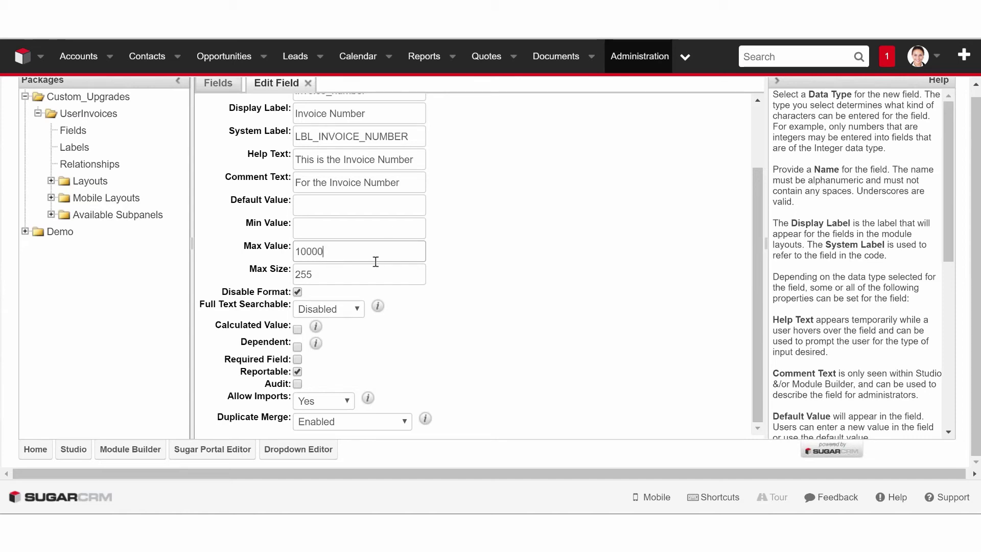
pyautogui.click(297, 292)
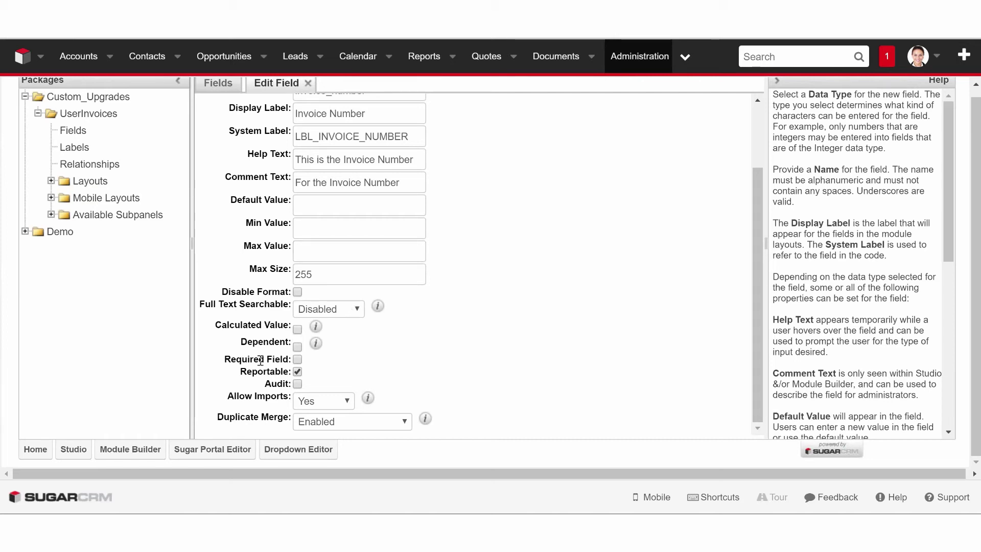
# Look at the Full Text Searchable choices, and try the Calculated Value and Dependent options before turning both off again.
pyautogui.click(339, 309)
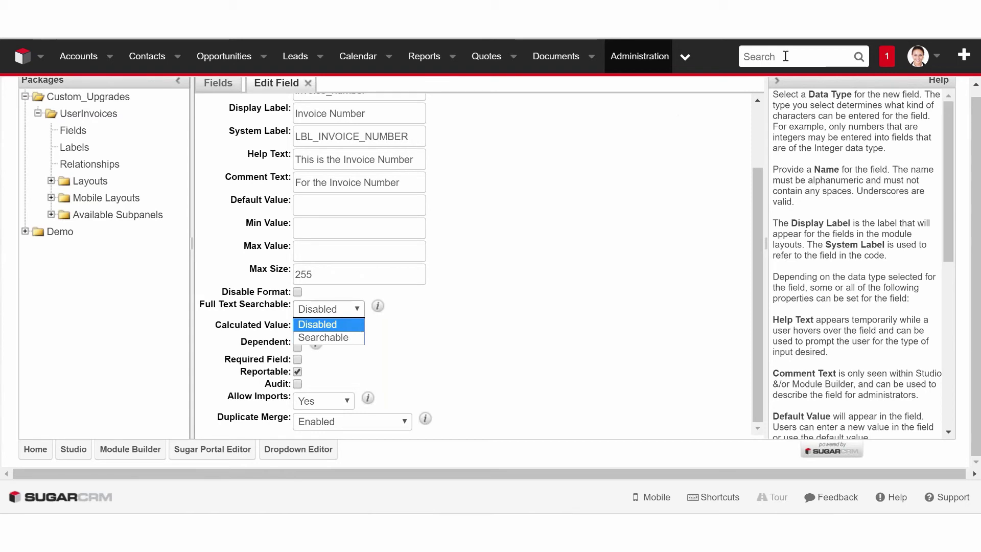
pyautogui.click(556, 231)
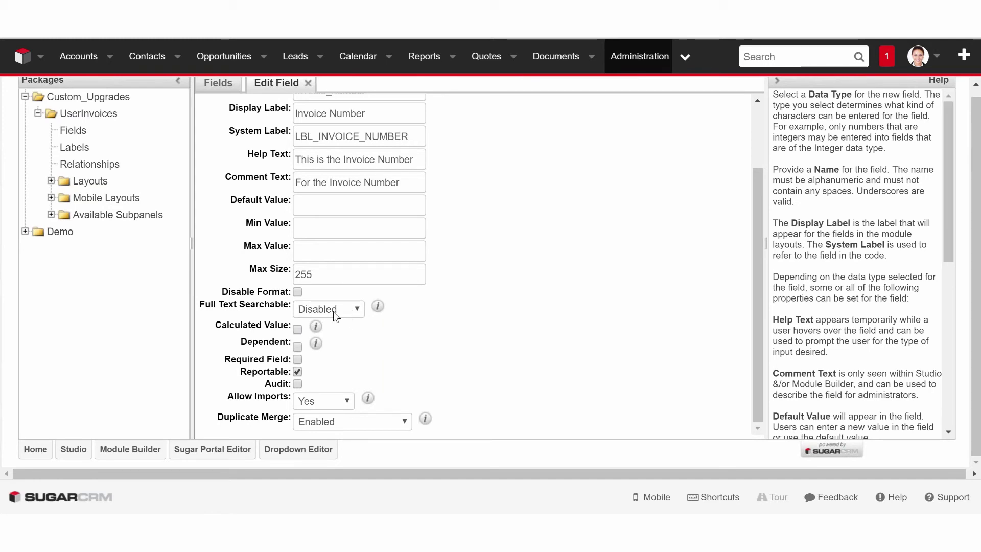
pyautogui.click(297, 329)
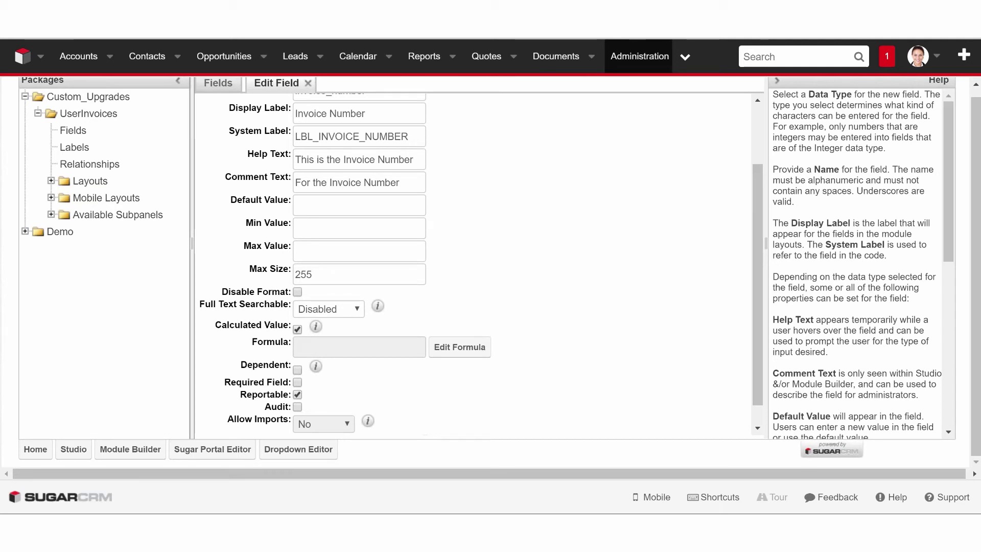
pyautogui.click(297, 330)
pyautogui.click(297, 348)
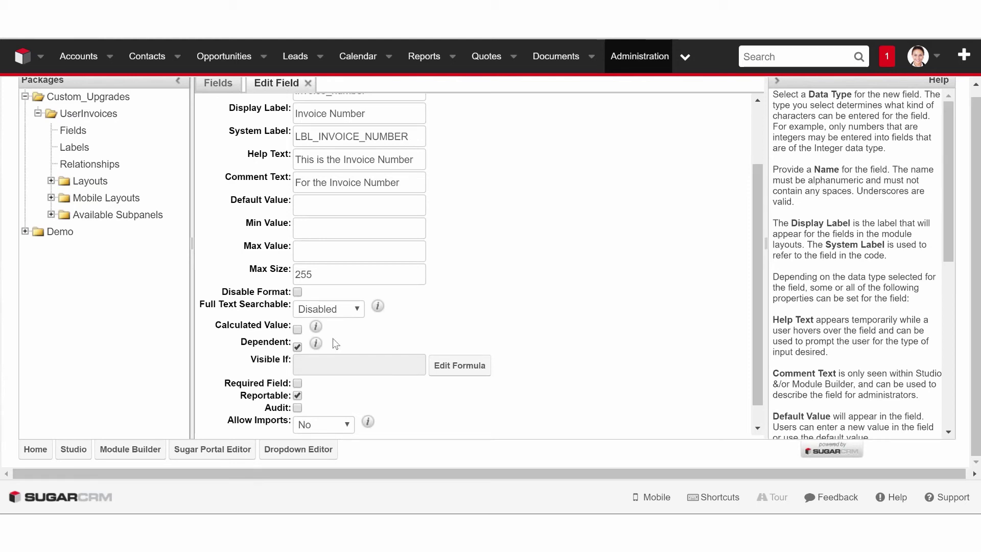
pyautogui.click(297, 347)
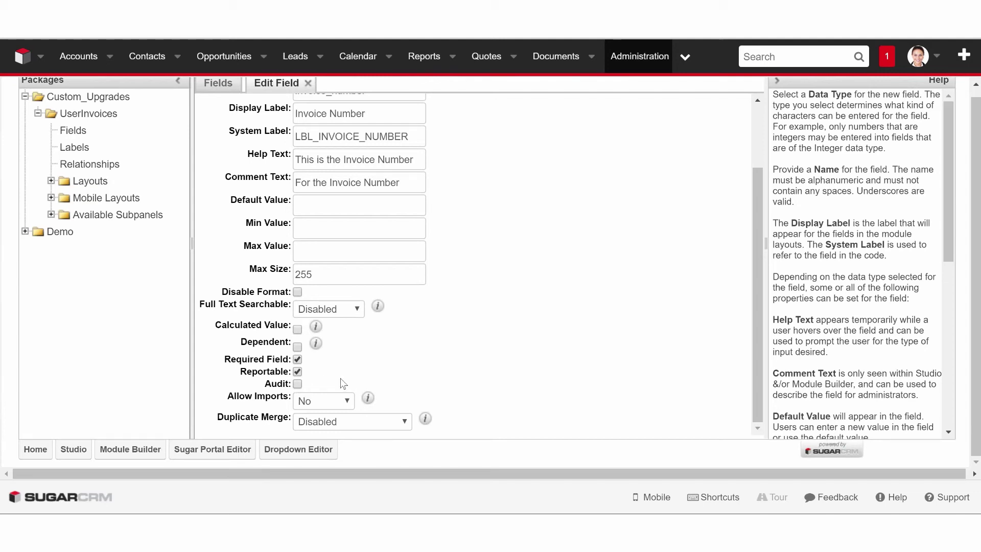
# Make the invoice number field required, with Allow Imports at No and Duplicate Merge Disabled, and save it.
pyautogui.click(347, 401)
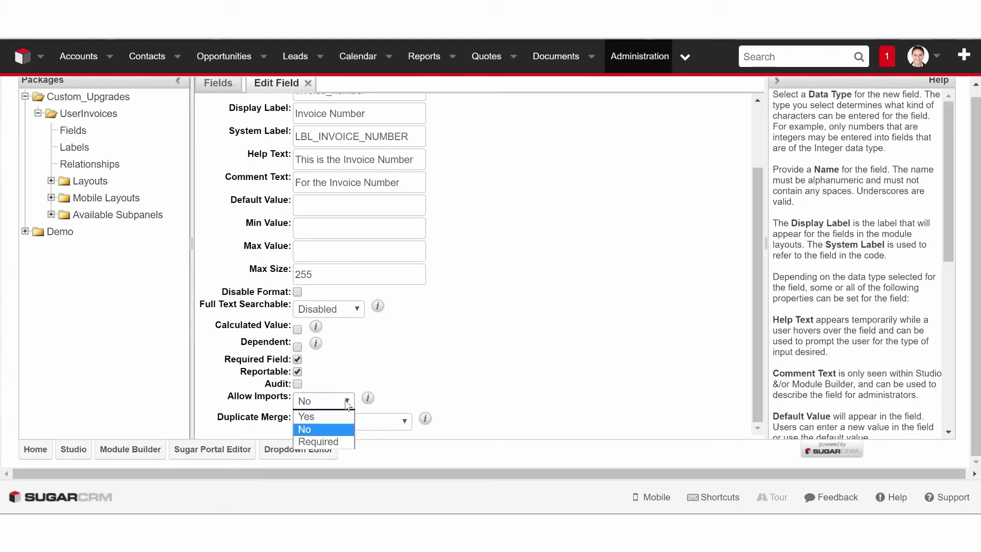
pyautogui.click(346, 403)
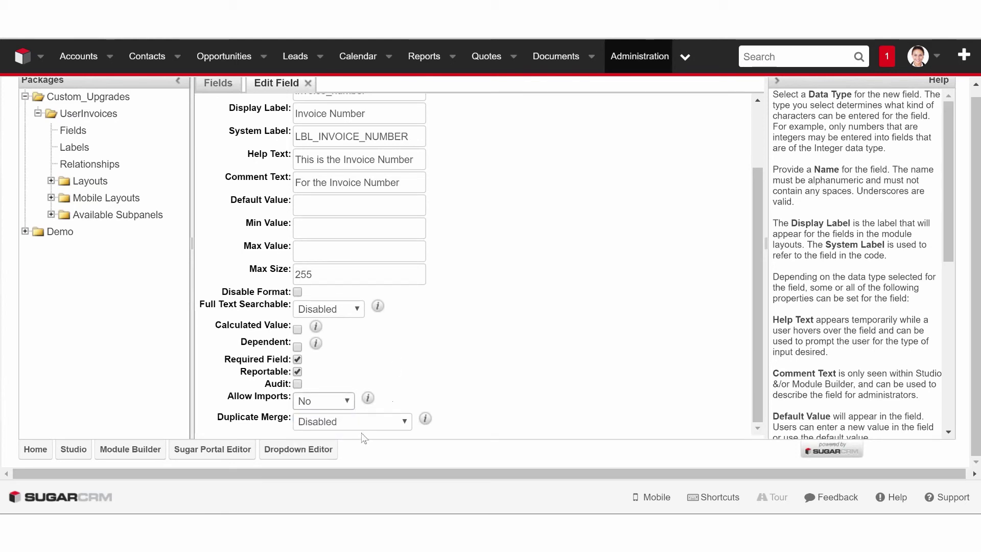
pyautogui.click(365, 416)
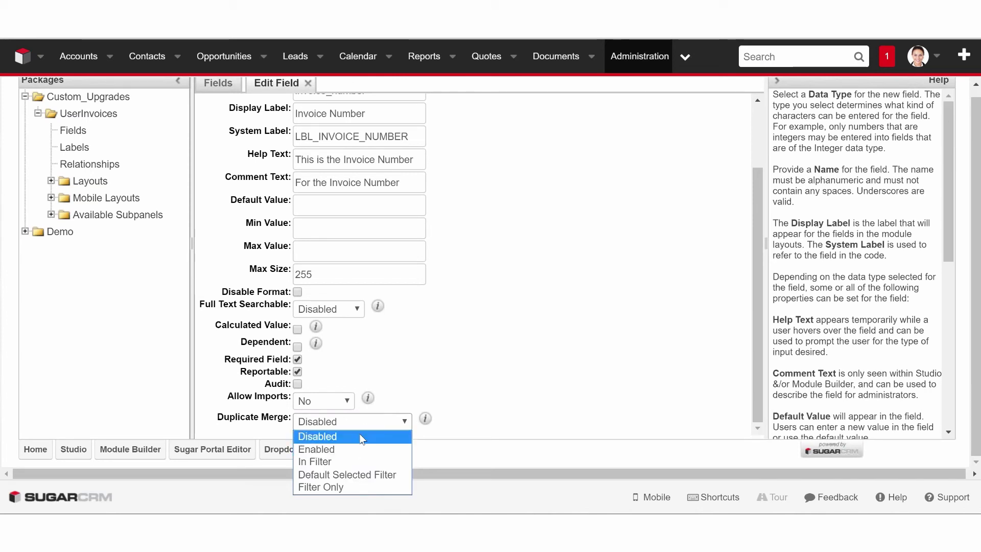
pyautogui.click(359, 449)
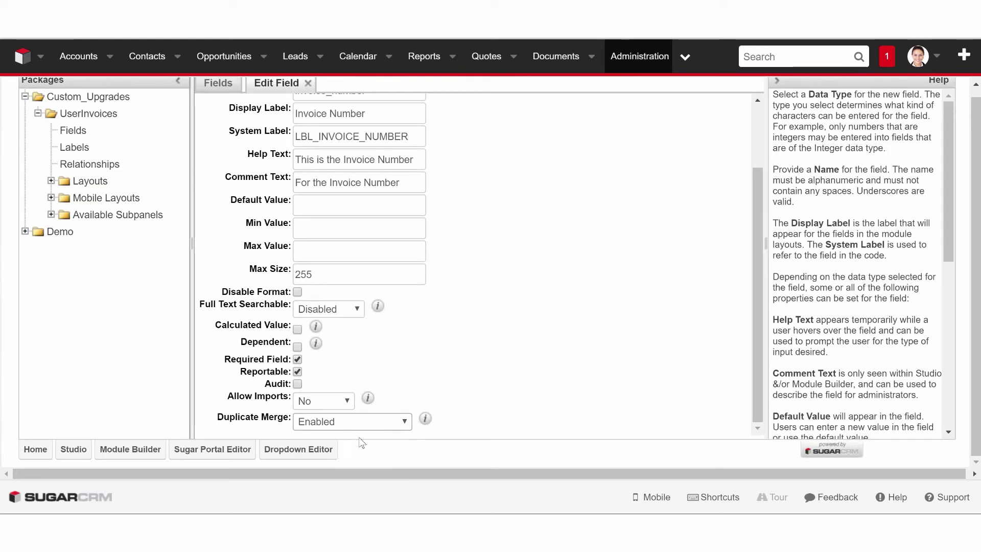
pyautogui.click(357, 422)
pyautogui.click(347, 435)
pyautogui.scroll(3, 422, 329)
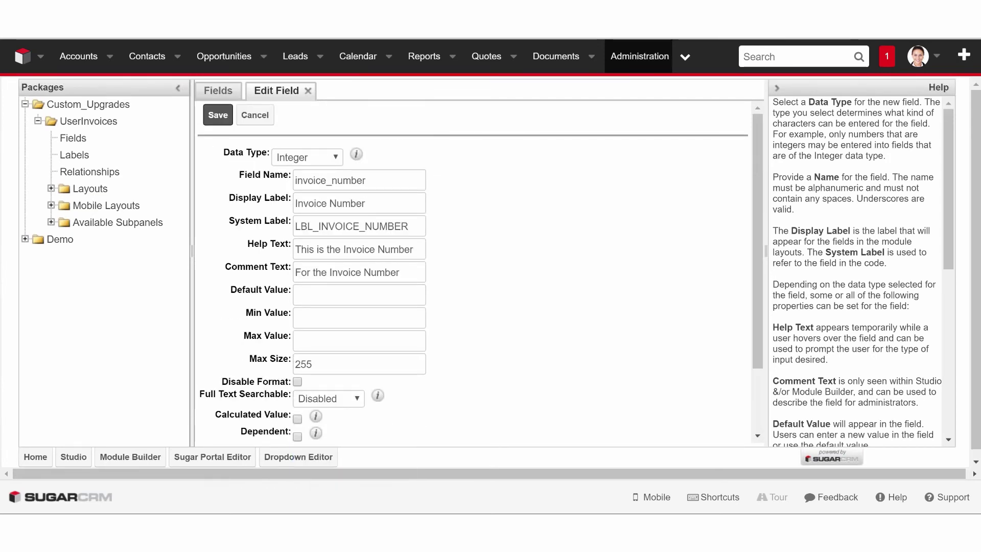
pyautogui.click(218, 115)
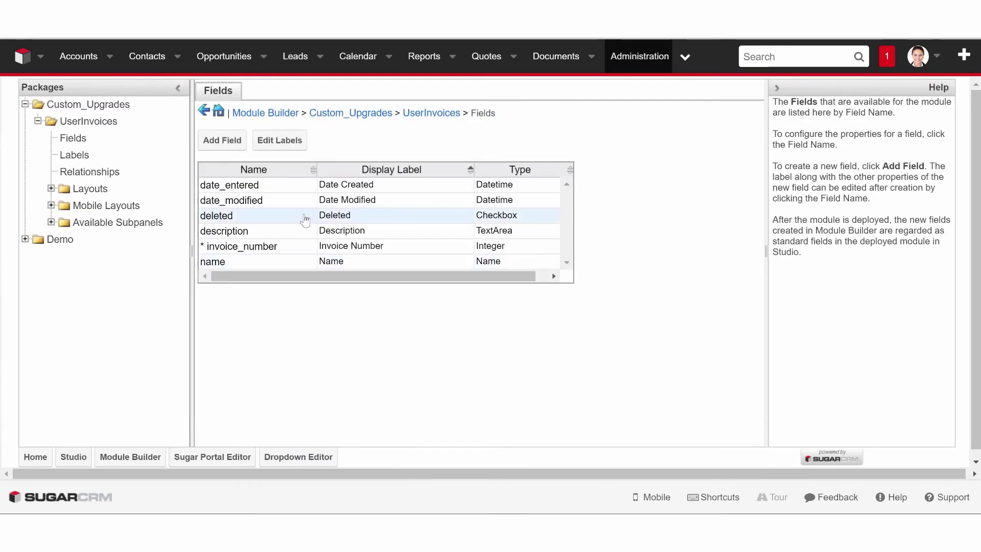
# Add a new field of the Currency data type to the UserInvoices module and name it "invoice_amount".
pyautogui.click(222, 140)
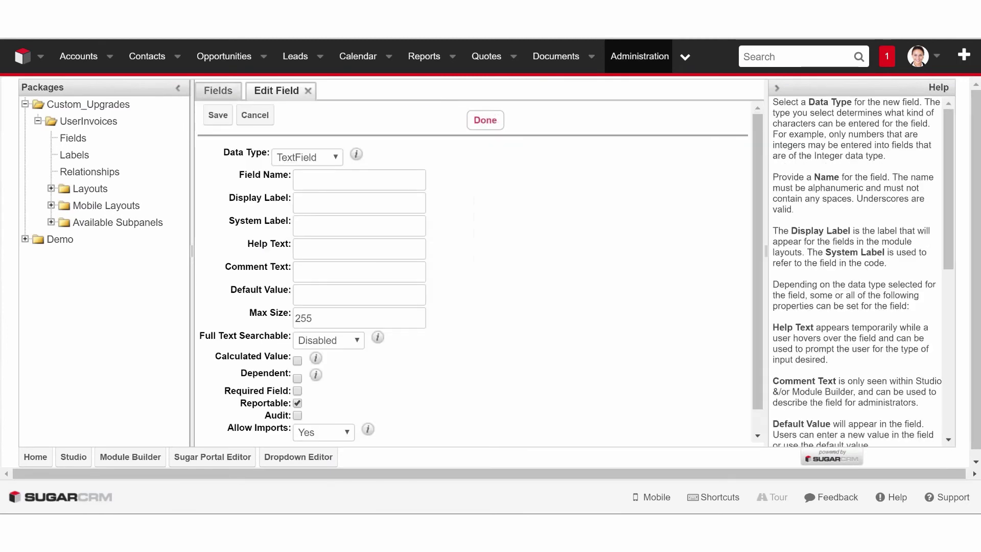
pyautogui.click(297, 157)
pyautogui.click(302, 186)
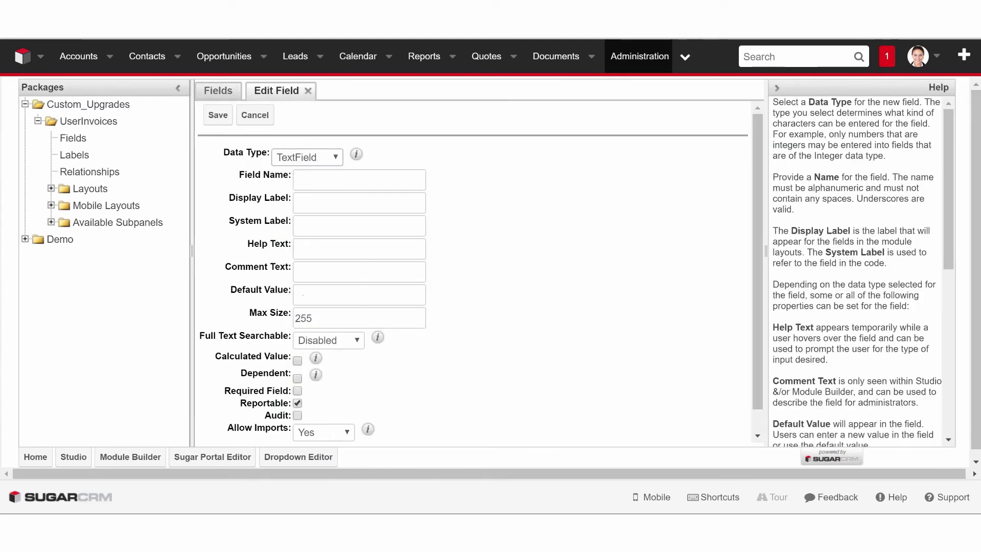
pyautogui.click(353, 180)
pyautogui.write('invoice_amount')
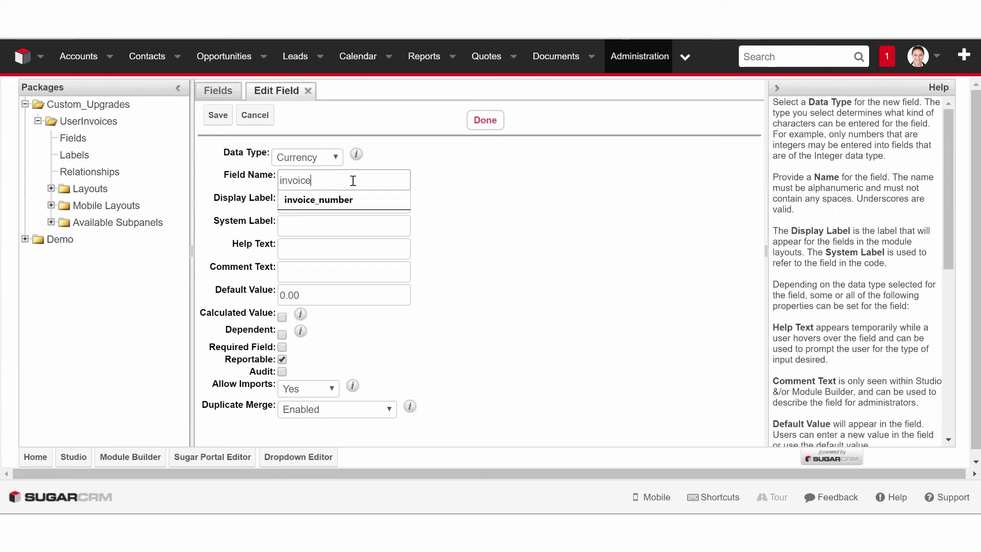
# Give the new currency field the display label "Invoice Amount".
pyautogui.press('Tab')
pyautogui.write('In')
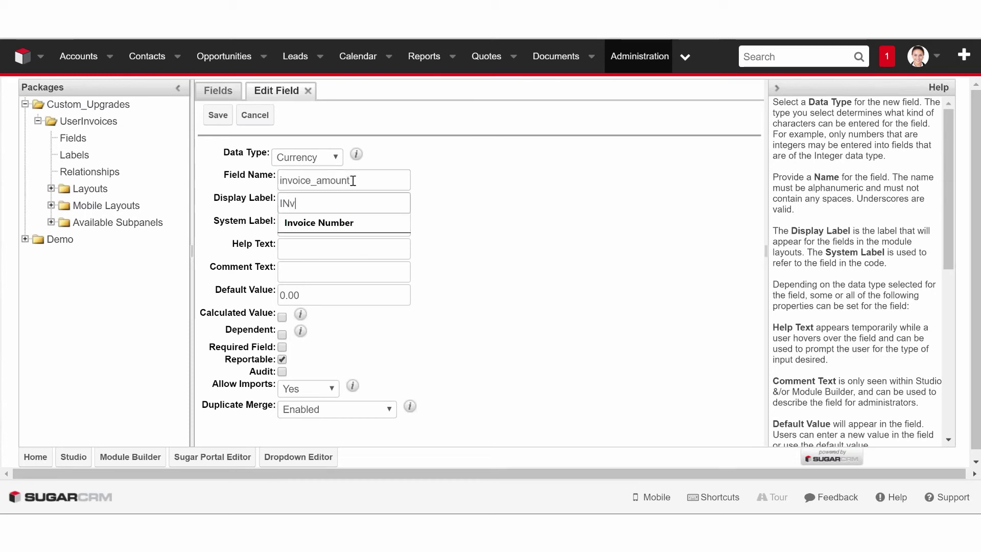
pyautogui.press('BackSpace')
pyautogui.press('BackSpace')
pyautogui.write('In')
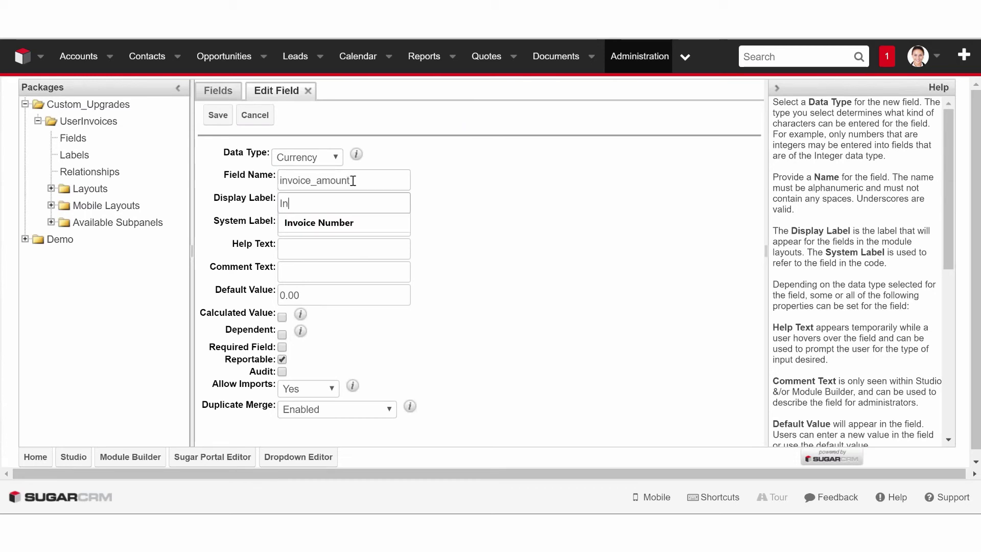
pyautogui.write('voice Amount')
pyautogui.press('Tab')
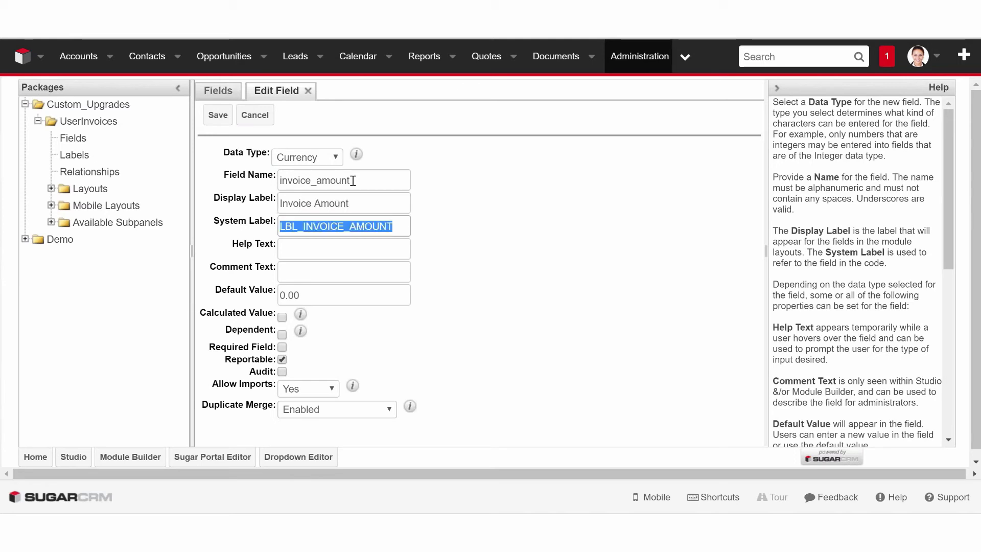
# Enter the help text "The Amount of the Invoice" for the currency field and save the field.
pyautogui.press('Tab')
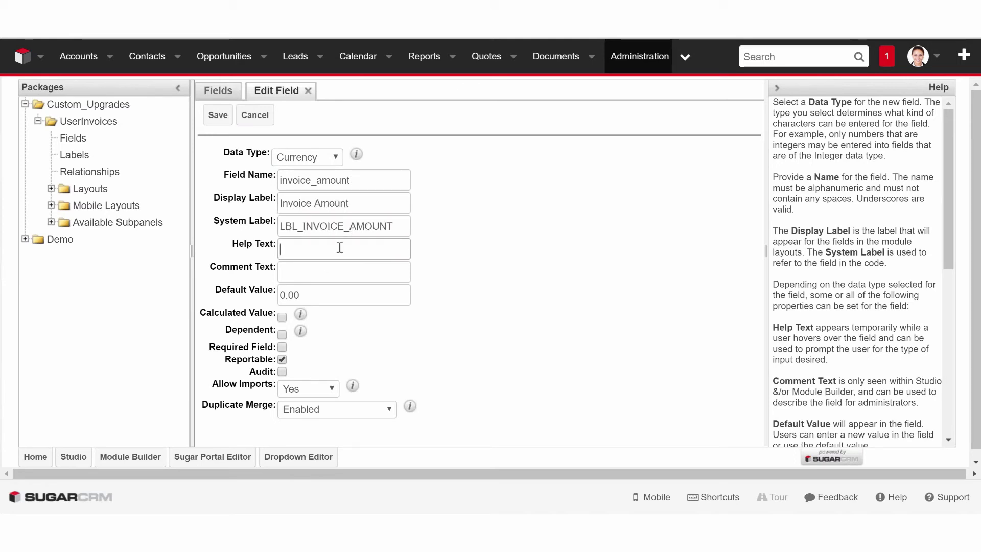
pyautogui.write('The Amount of the INvoi')
pyautogui.press('BackSpace')
pyautogui.press('BackSpace')
pyautogui.press('BackSpace')
pyautogui.press('BackSpace')
pyautogui.write('noi')
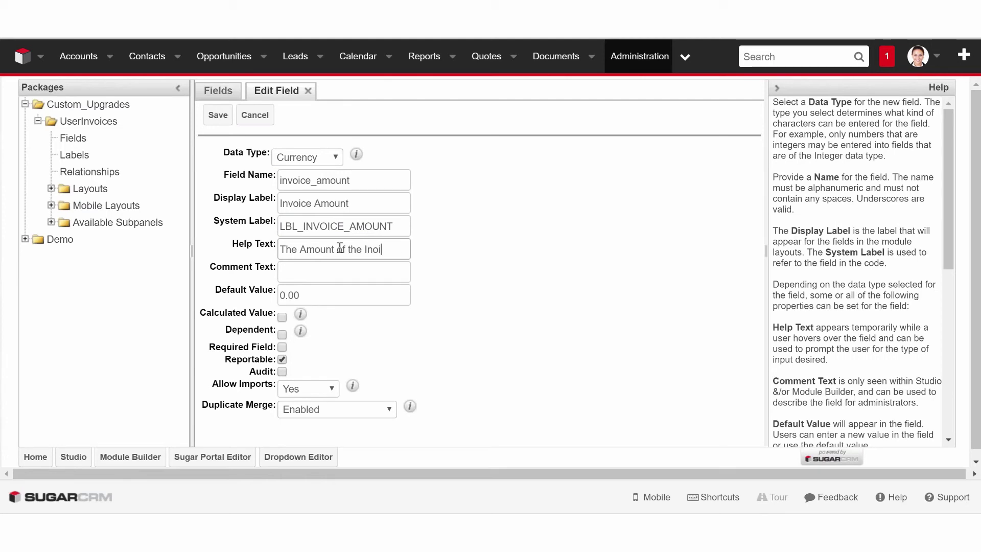
pyautogui.press('BackSpace')
pyautogui.write('voice')
pyautogui.click(217, 115)
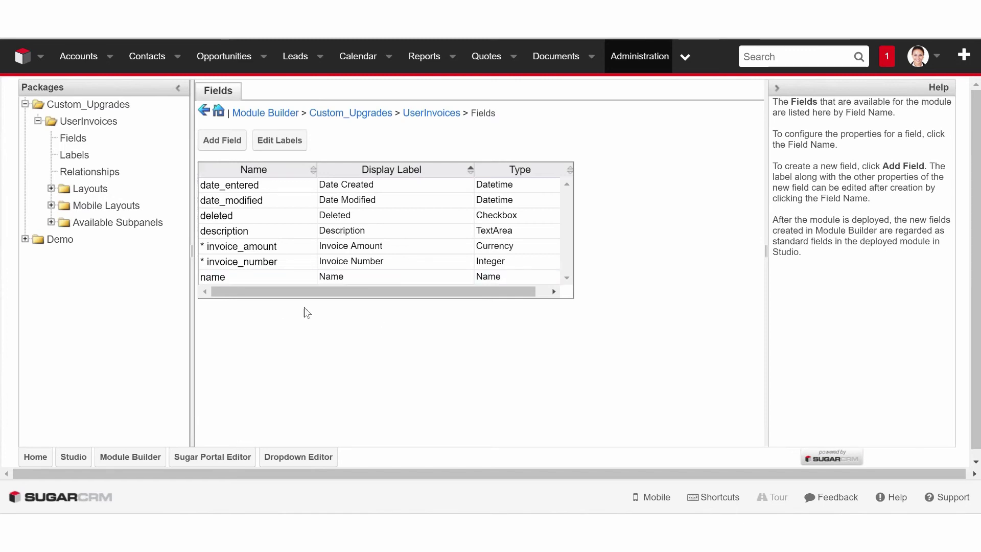
# In the UserInvoices Record View layout, add a new row as the first row of the Business Card panel.
pyautogui.click(52, 188)
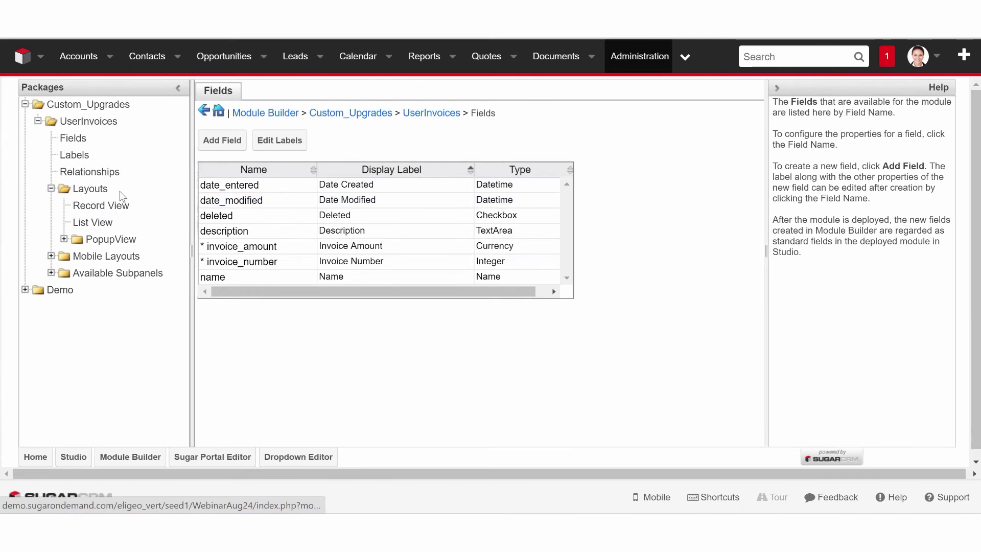
pyautogui.click(111, 208)
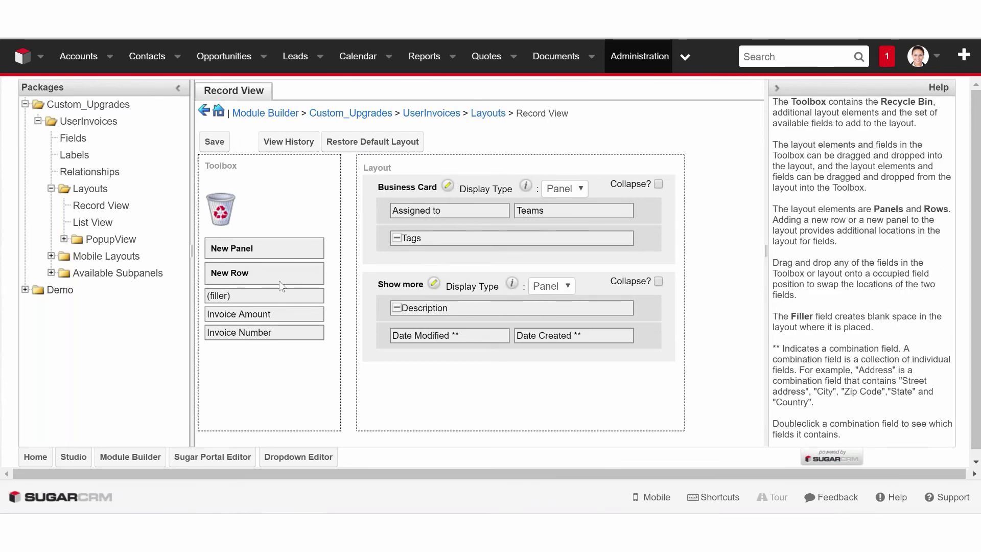
pyautogui.moveTo(280, 282); pyautogui.dragTo(493, 306)
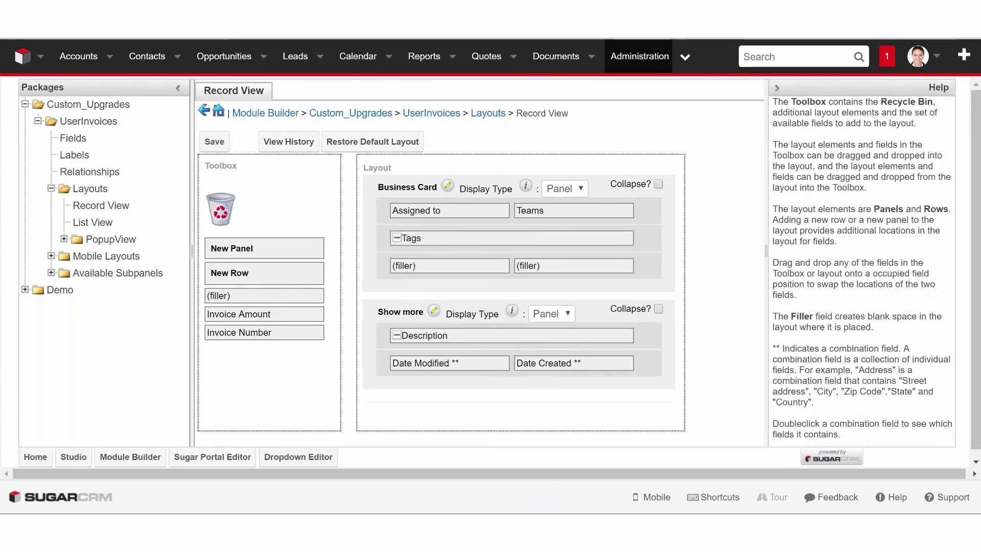
pyautogui.moveTo(383, 267); pyautogui.dragTo(382, 221)
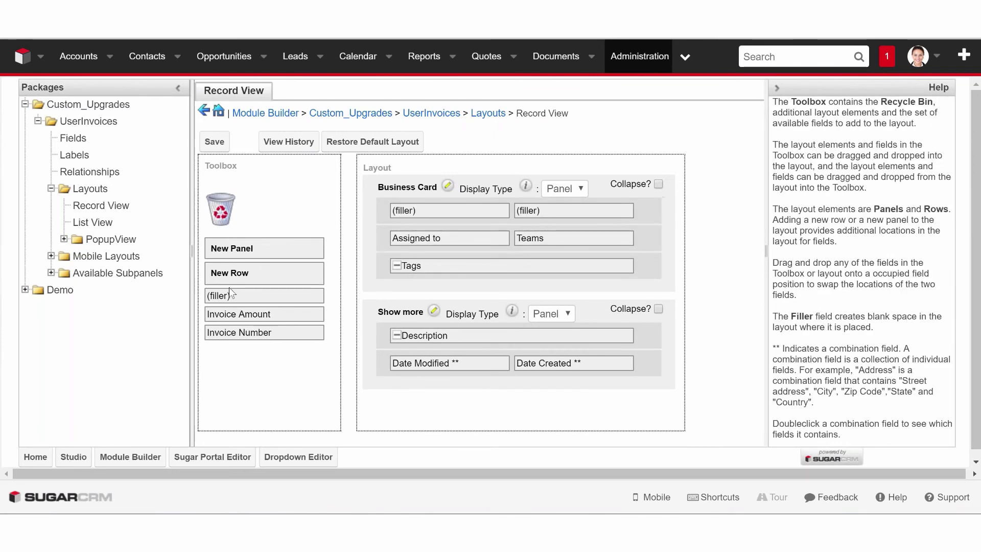
# Place Invoice Number and Invoice Amount side by side in the Business Card panel's empty row and save the layout.
pyautogui.moveTo(255, 314); pyautogui.dragTo(566, 213)
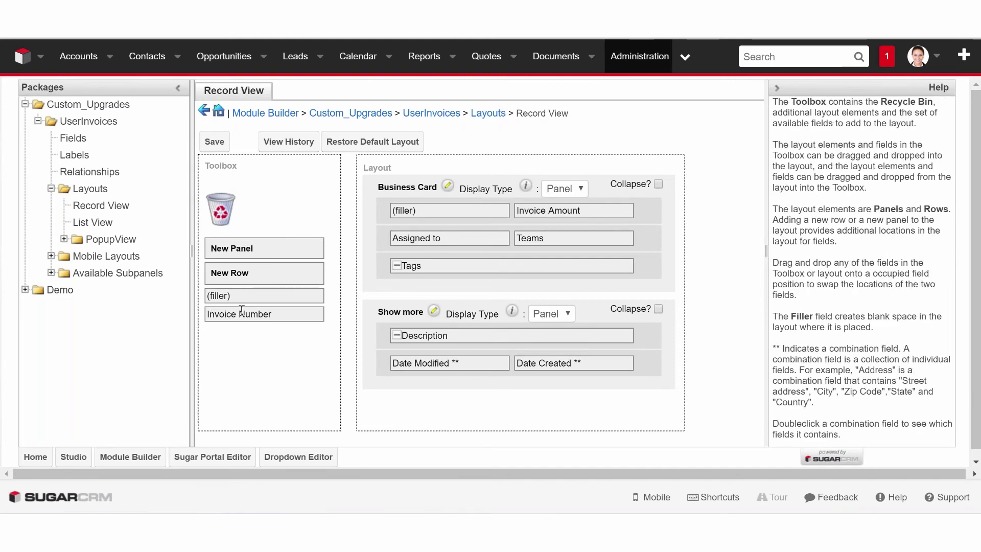
pyautogui.moveTo(242, 310); pyautogui.dragTo(431, 212)
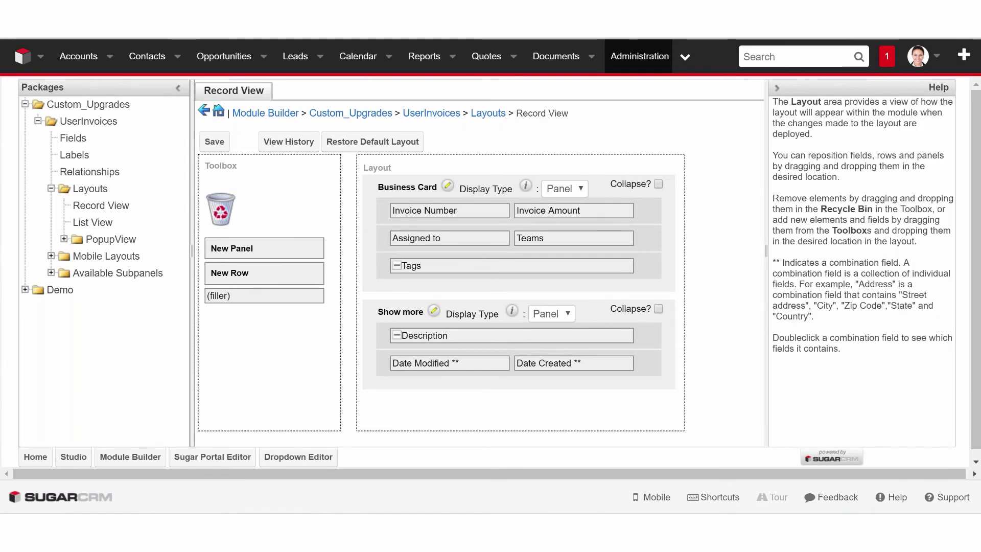
pyautogui.click(212, 140)
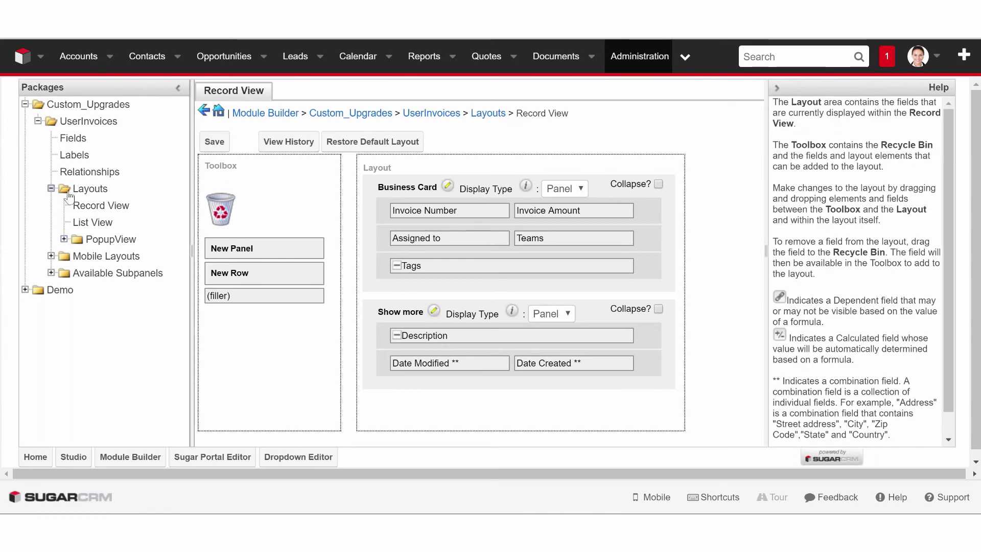
# In the List View layout, add Invoice Number before Name and Invoice Amount after Name in the Default columns, and save.
pyautogui.click(83, 226)
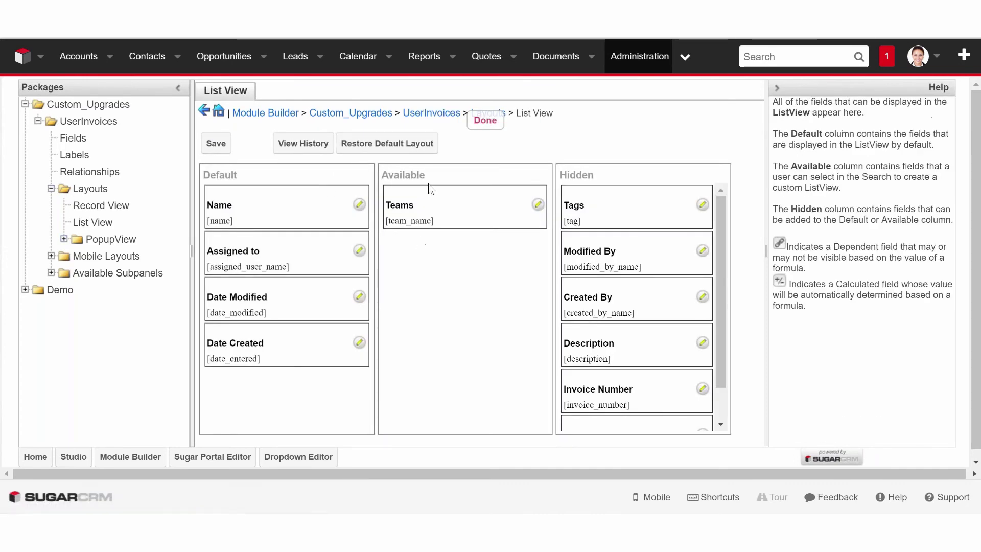
pyautogui.scroll(-1, 379, 299)
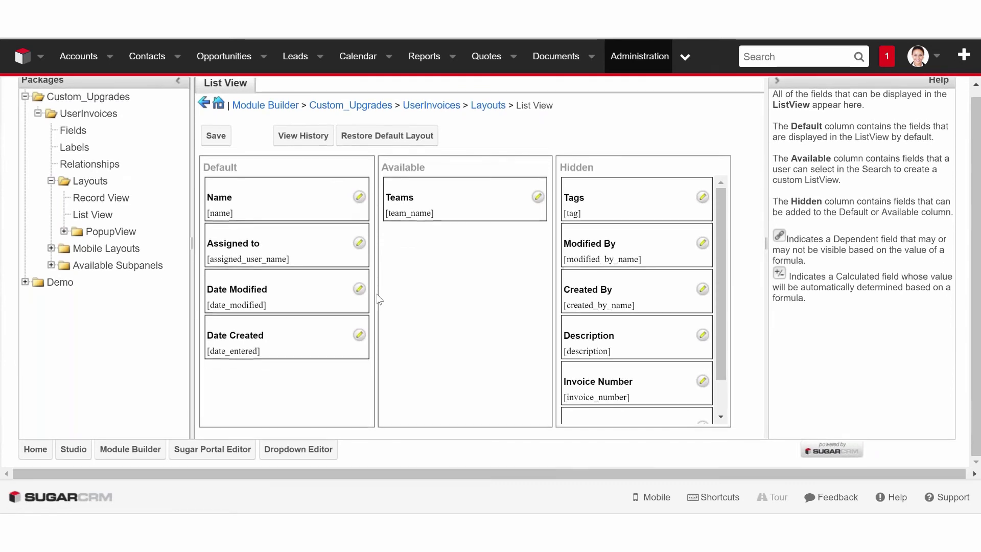
pyautogui.moveTo(611, 365); pyautogui.dragTo(263, 202)
pyautogui.moveTo(596, 374); pyautogui.dragTo(257, 270)
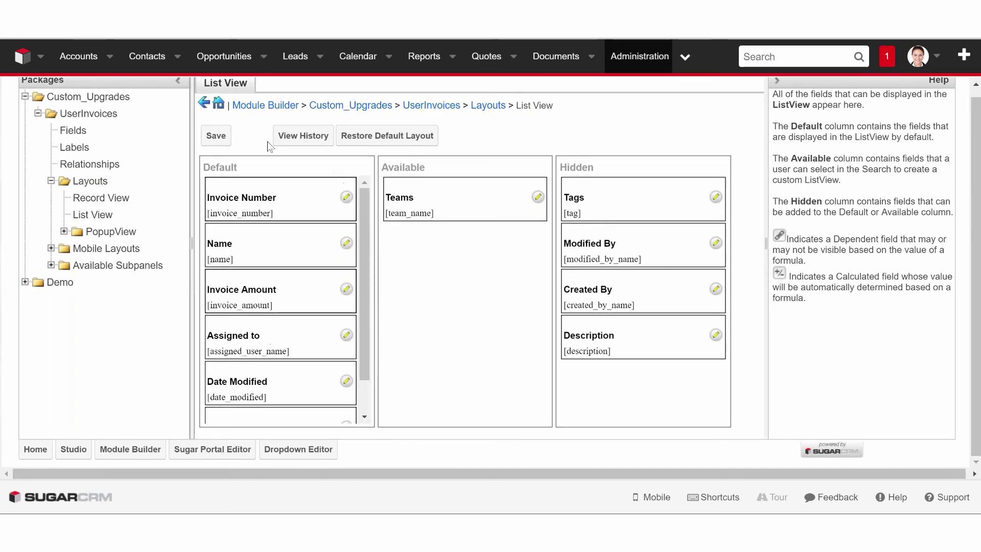
pyautogui.click(223, 141)
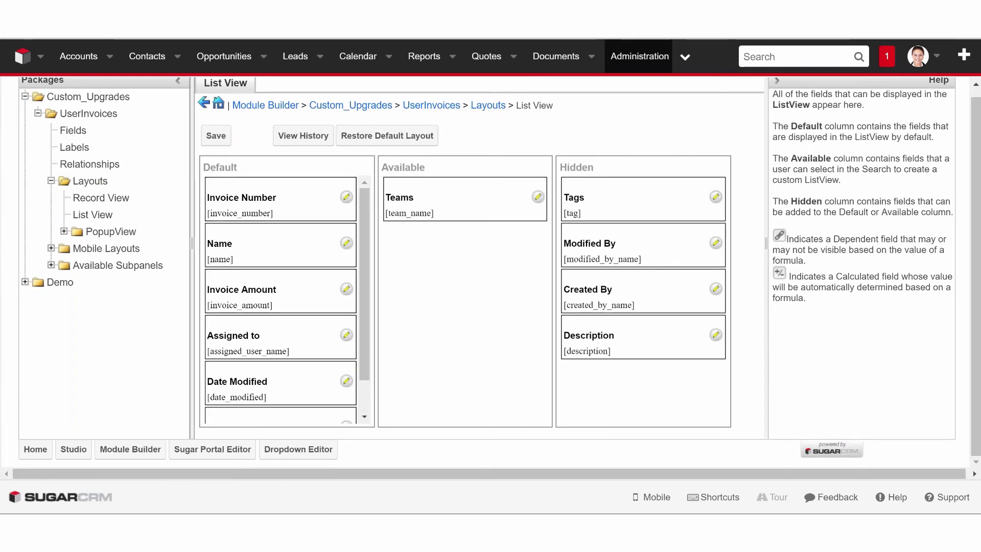
# Add a Many to One relationship from User Invoices to the Accounts module and save it.
pyautogui.click(117, 171)
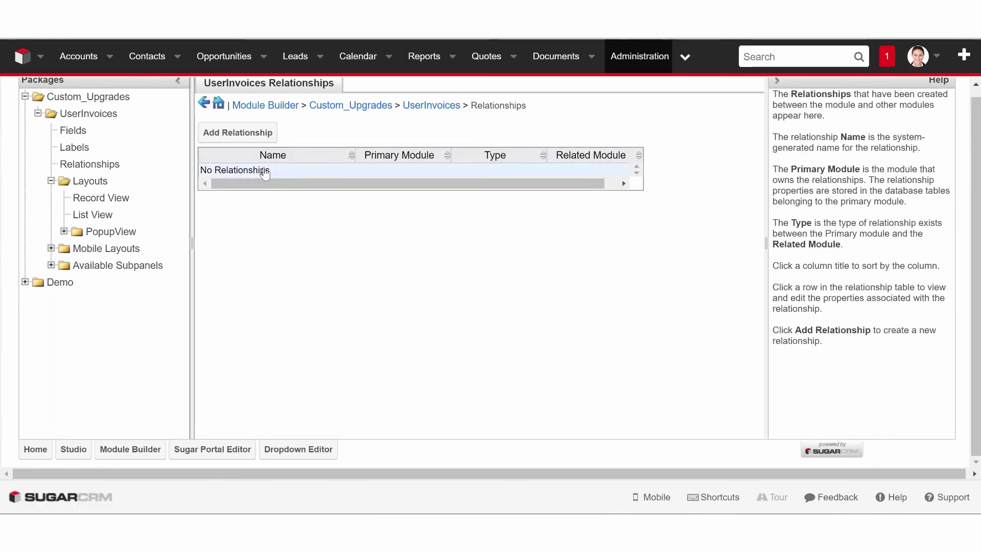
pyautogui.click(232, 133)
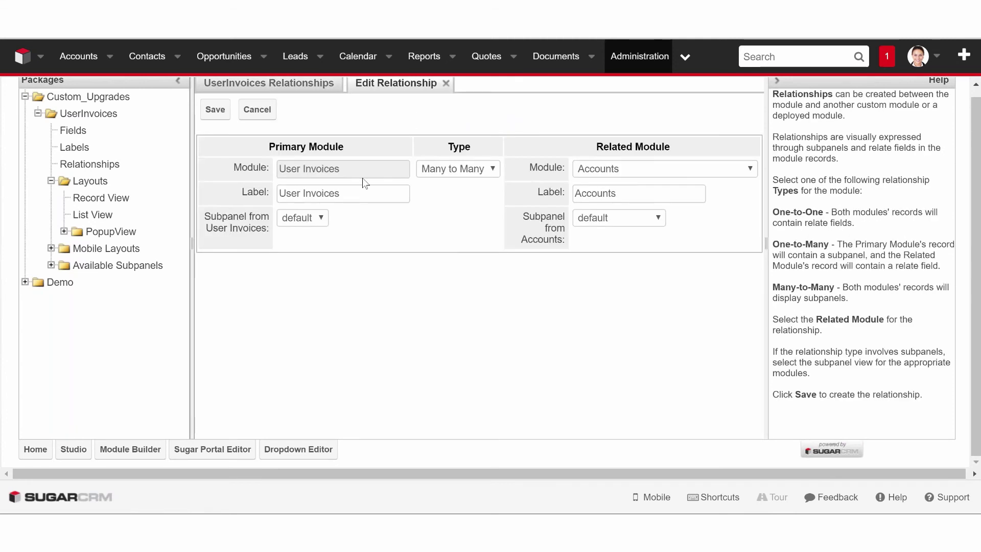
pyautogui.click(454, 170)
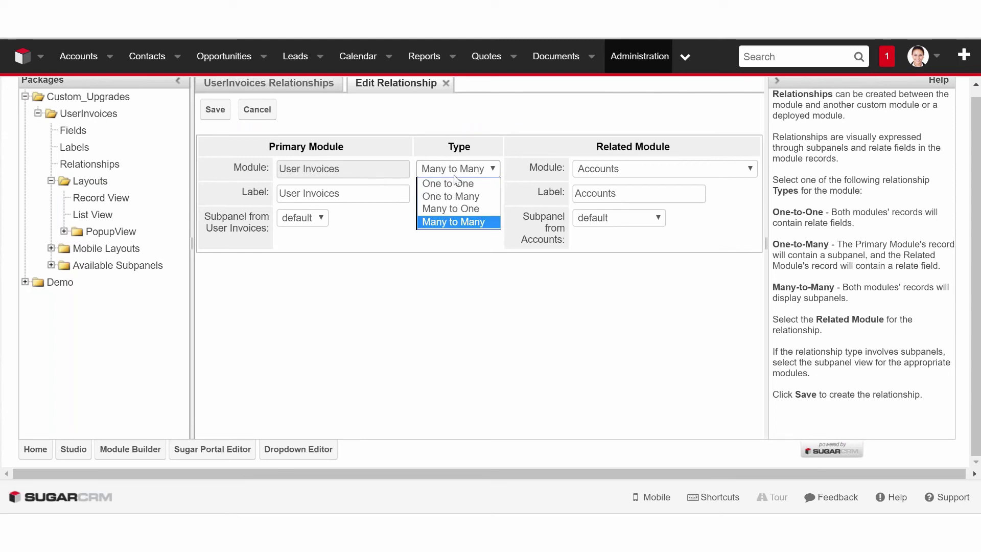
pyautogui.click(450, 208)
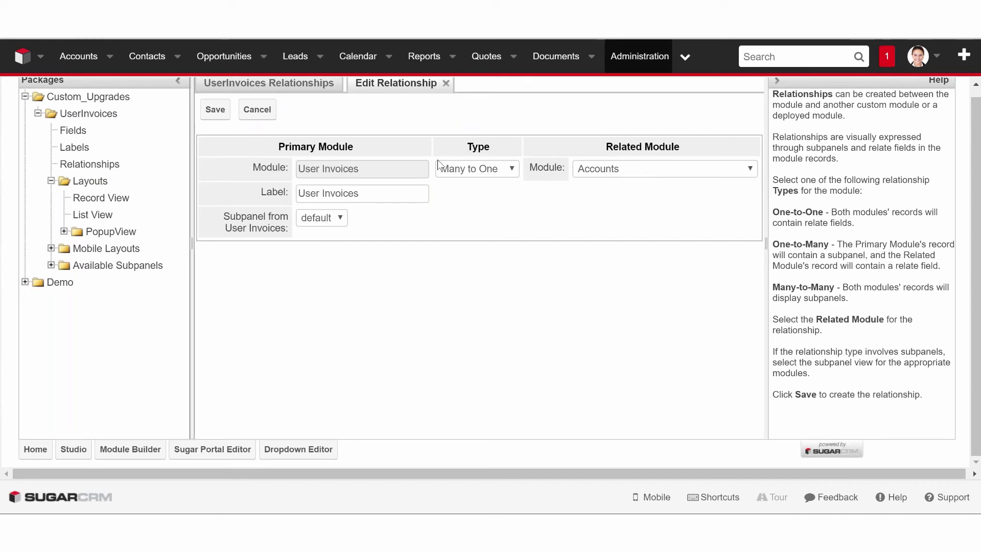
pyautogui.click(228, 108)
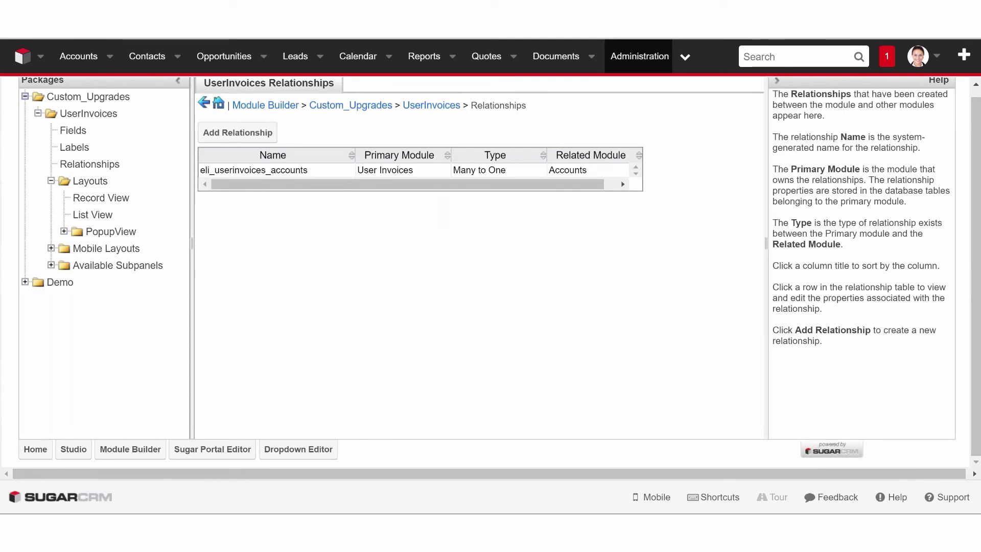
# Open the Custom_Upgrades package properties, save the package and deploy it.
pyautogui.click(90, 115)
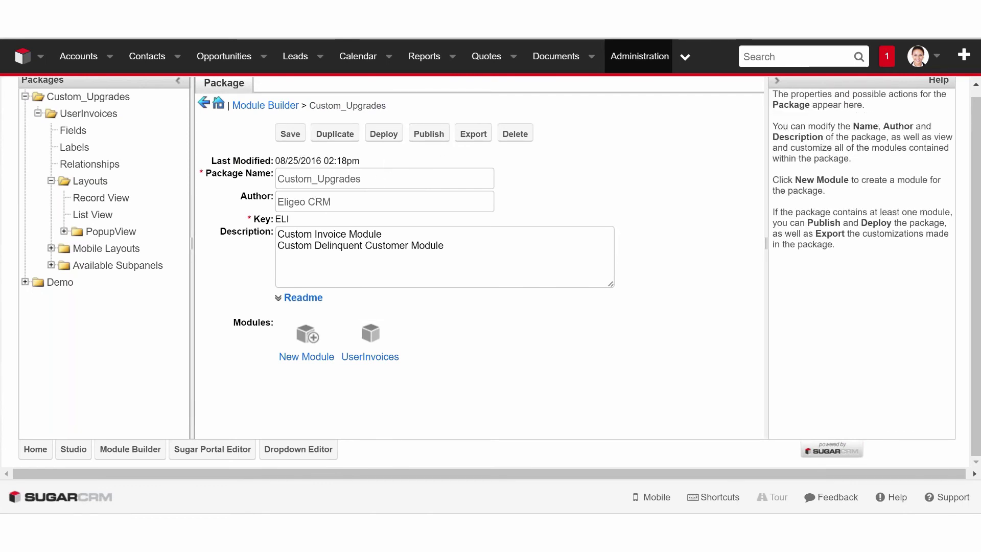
pyautogui.click(290, 135)
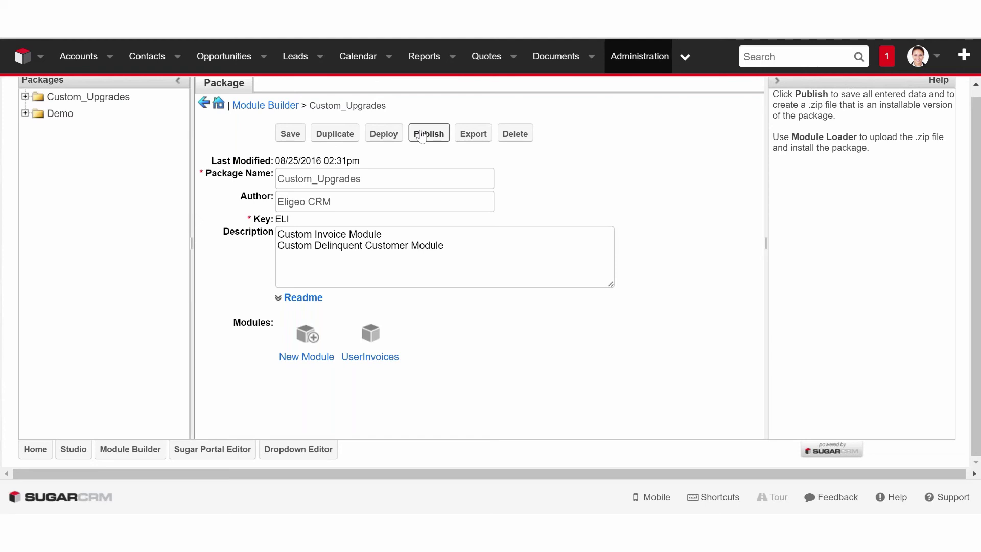
pyautogui.moveTo(472, 136)
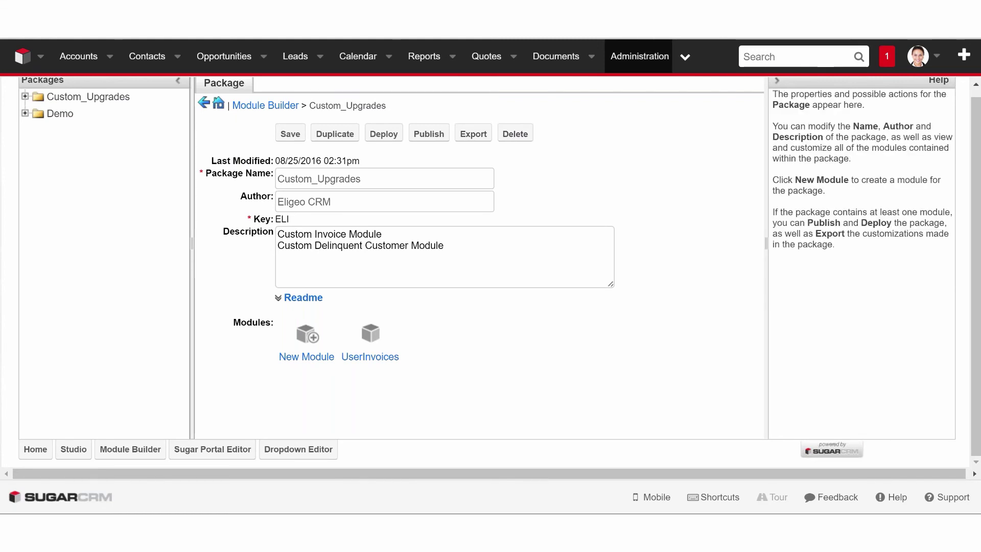
pyautogui.click(384, 134)
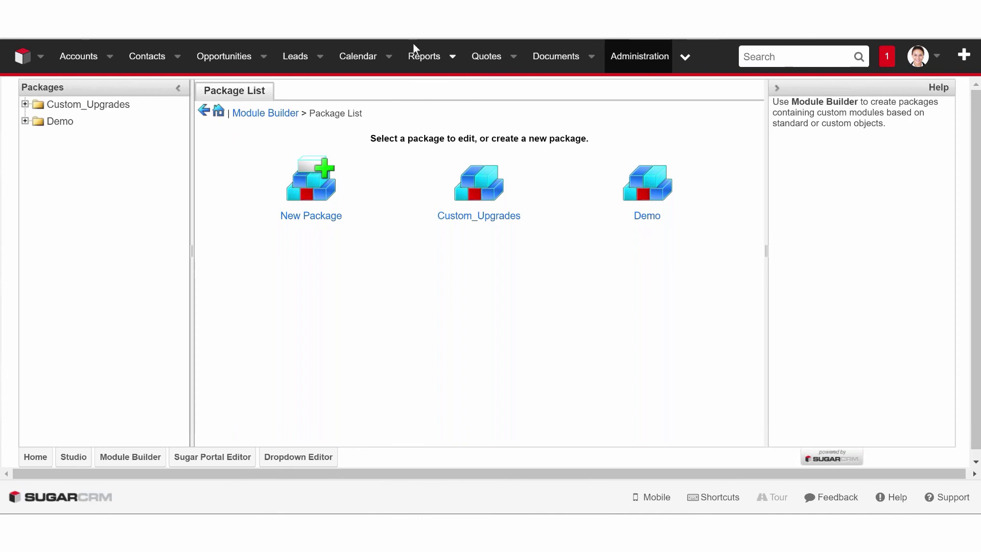
# Open the deployed User Invoices module and start a new record named "Invoice for Filing Cabinets".
pyautogui.click(685, 57)
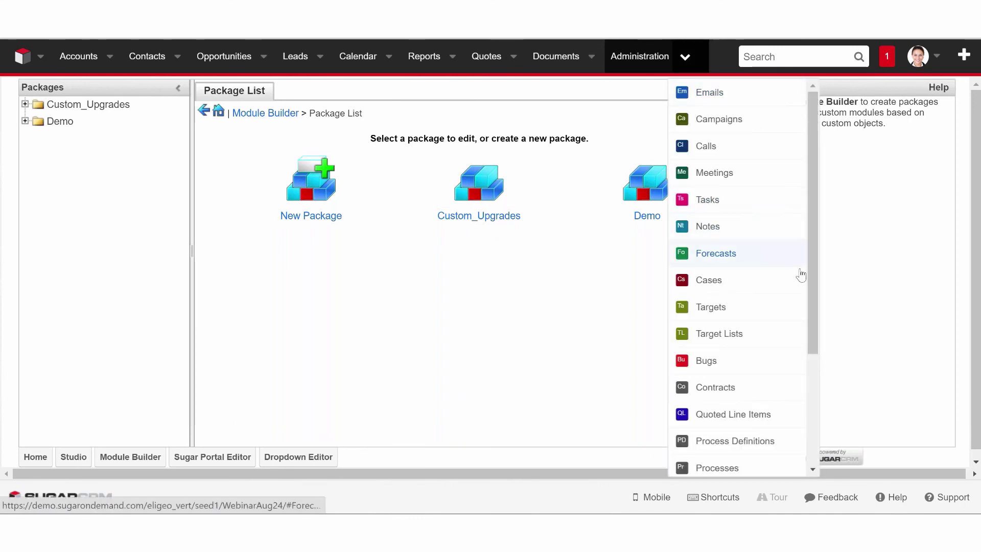
pyautogui.scroll(-3, 801, 276)
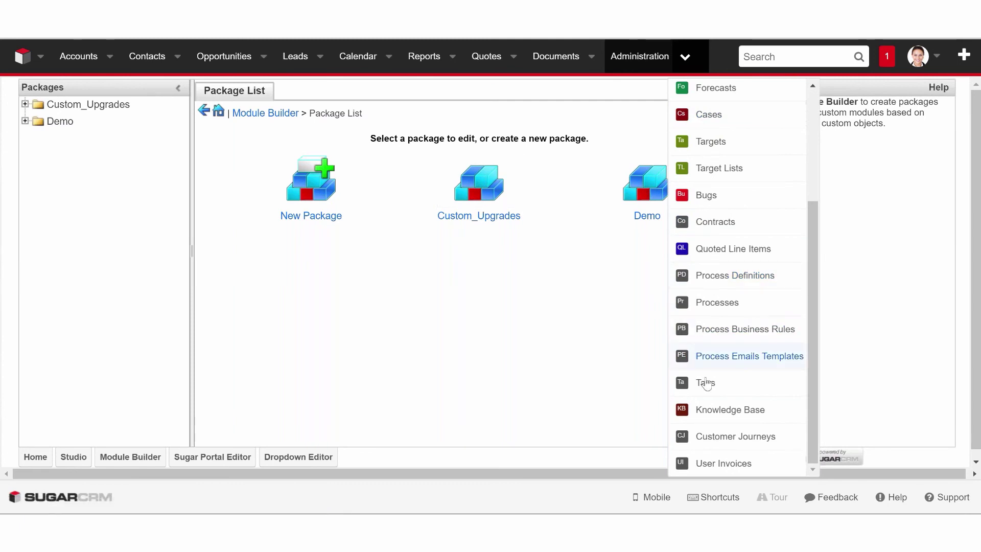
pyautogui.click(688, 464)
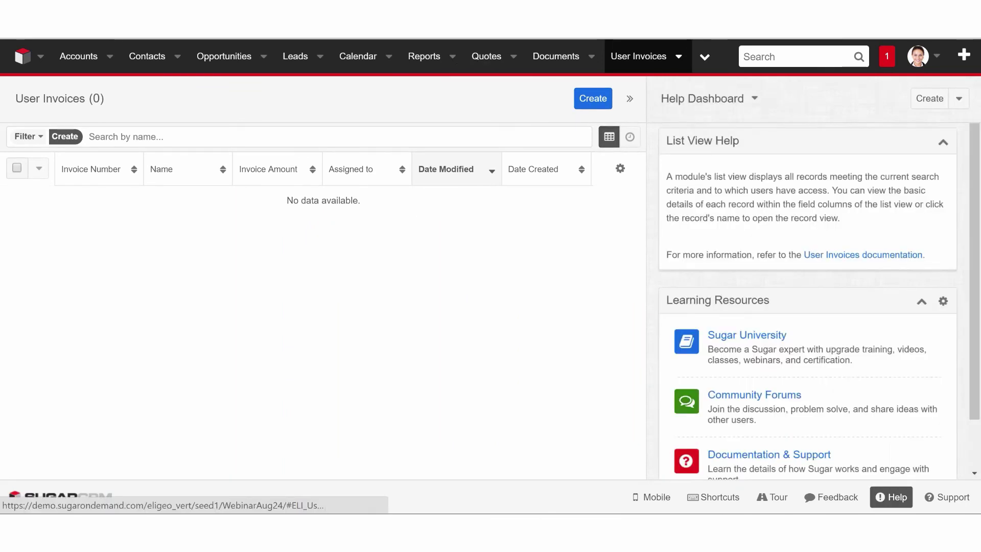
pyautogui.click(593, 98)
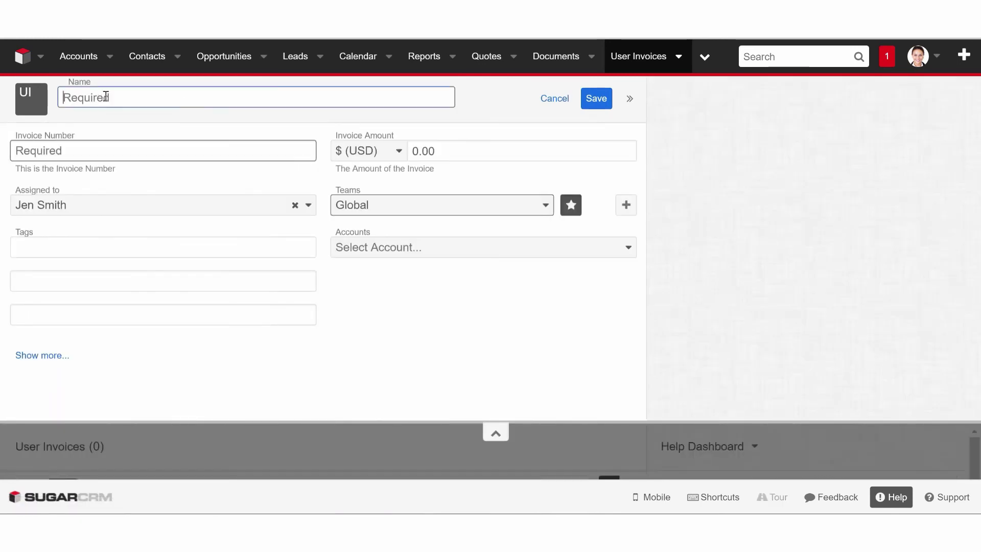
pyautogui.click(132, 101)
pyautogui.write('Invoice for Filing Cabinets')
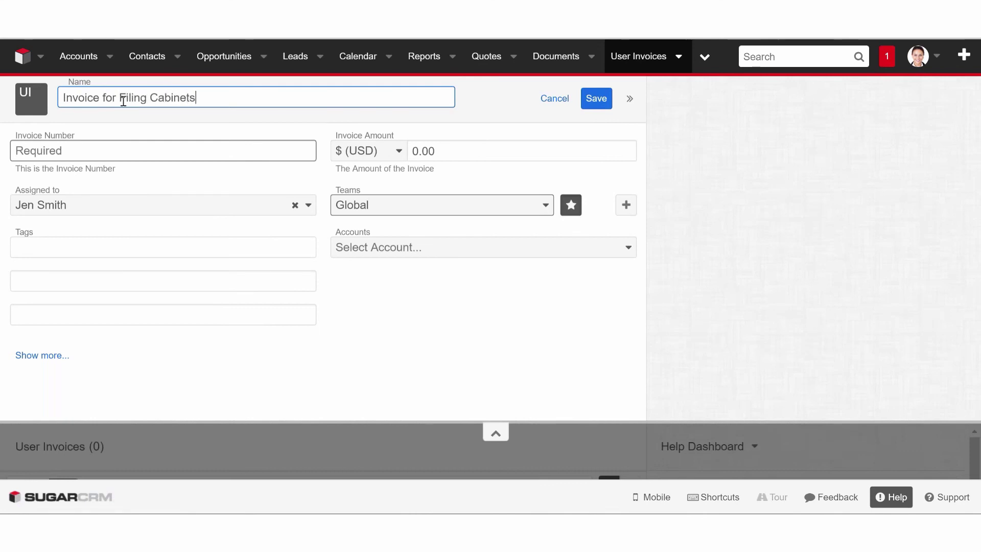
# Enter 1001 as the invoice number and 500.00 USD as the invoice amount.
pyautogui.click(101, 155)
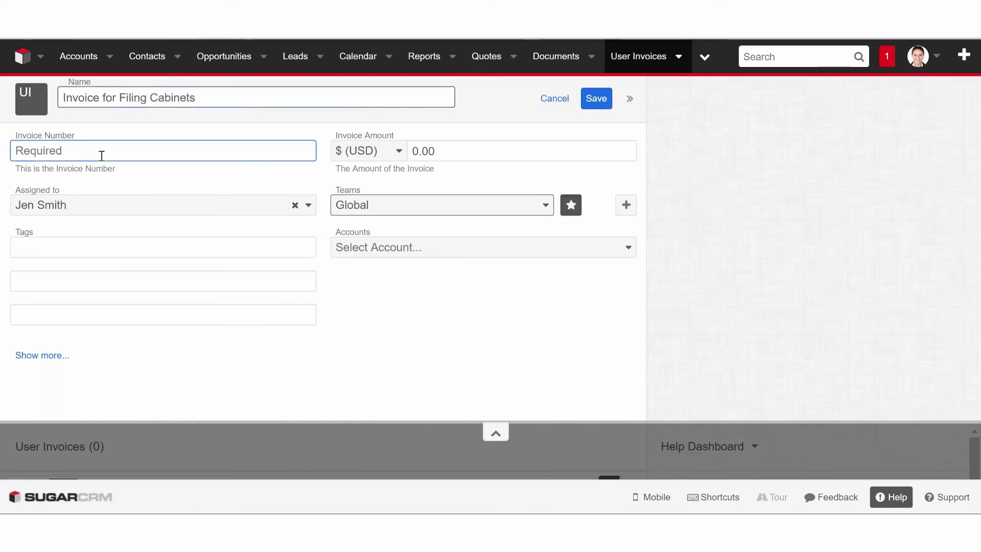
pyautogui.write('1001')
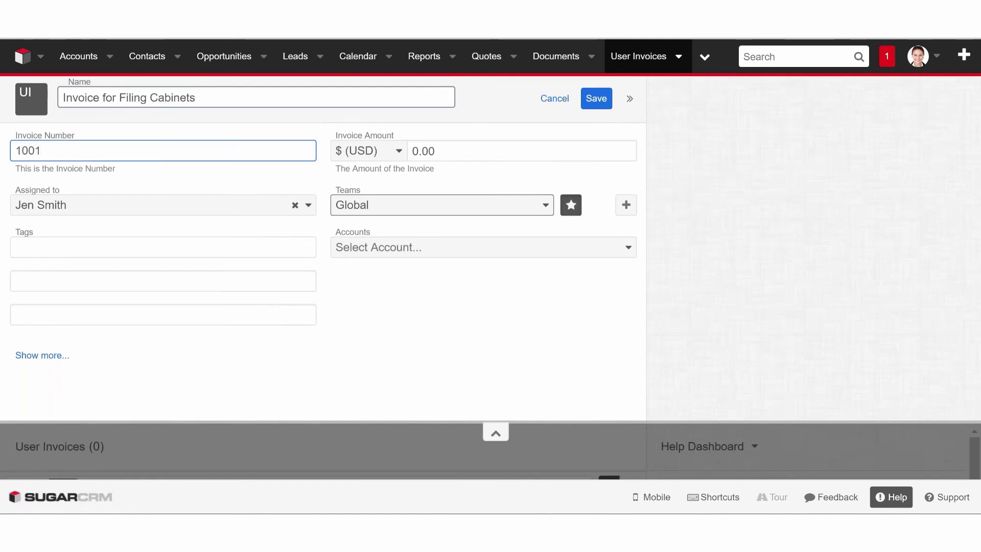
pyautogui.press('Tab')
pyautogui.press('BackSpace')
pyautogui.press('BackSpace')
pyautogui.press('BackSpace')
pyautogui.press('BackSpace')
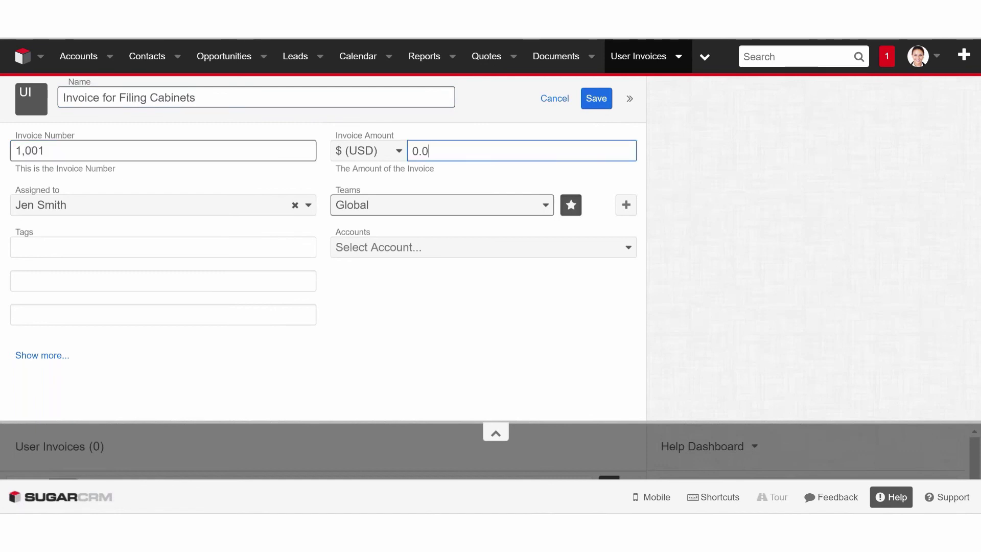
pyautogui.write('500.00')
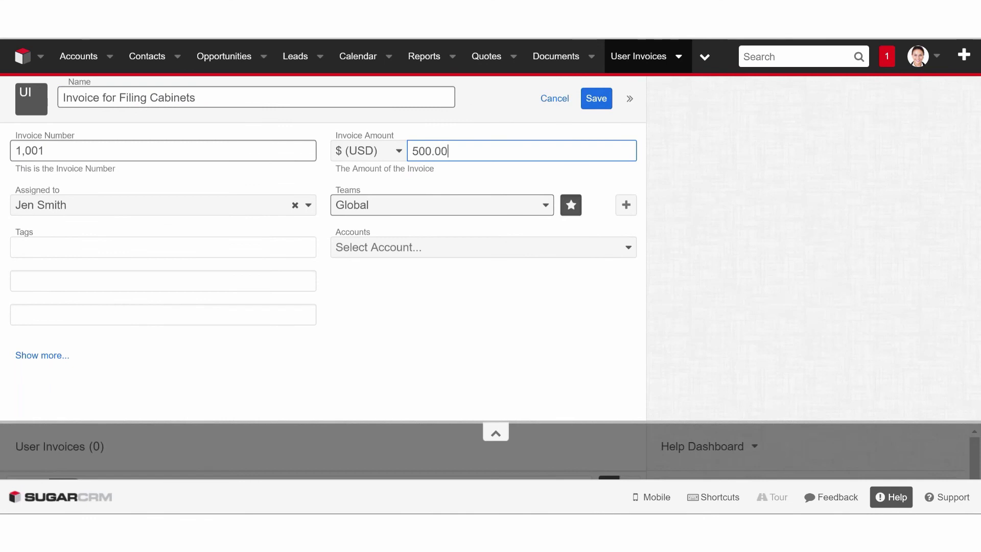
# Link the invoice to the JBC Bank account and save the record.
pyautogui.click(427, 248)
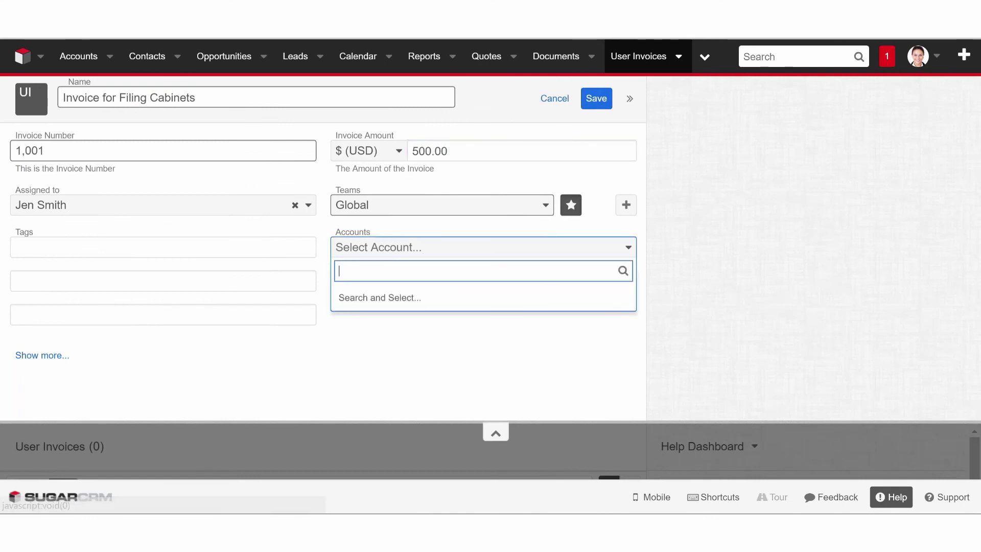
pyautogui.write('JB')
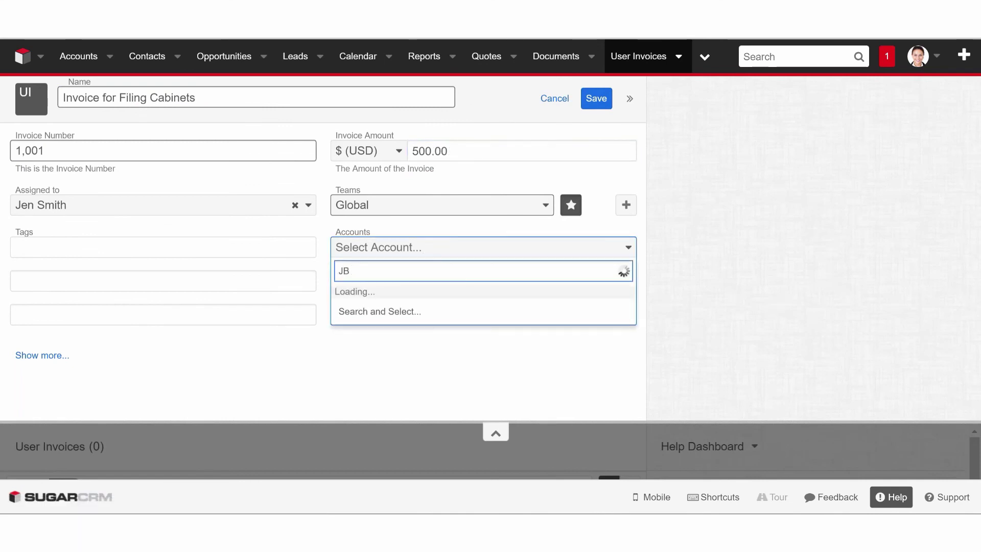
pyautogui.click(375, 298)
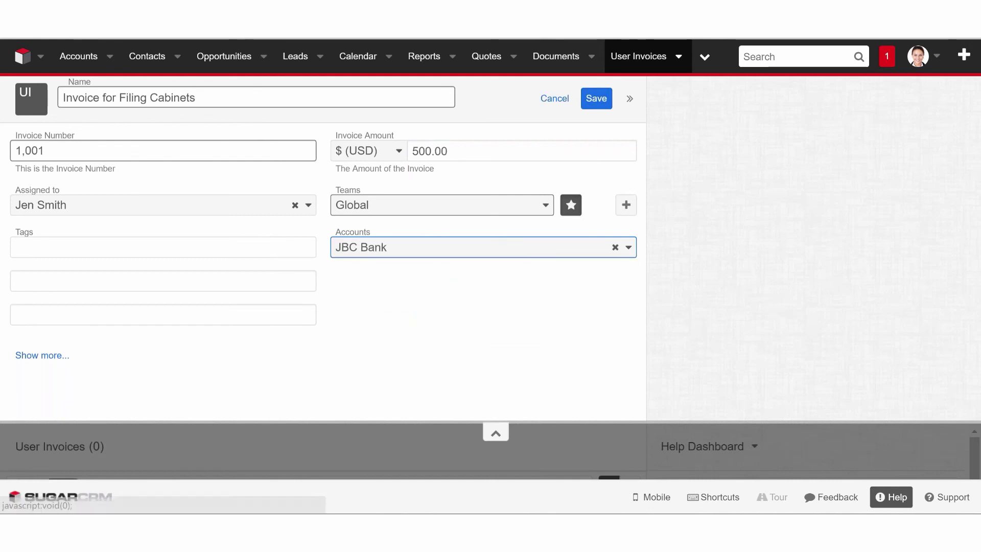
pyautogui.click(596, 98)
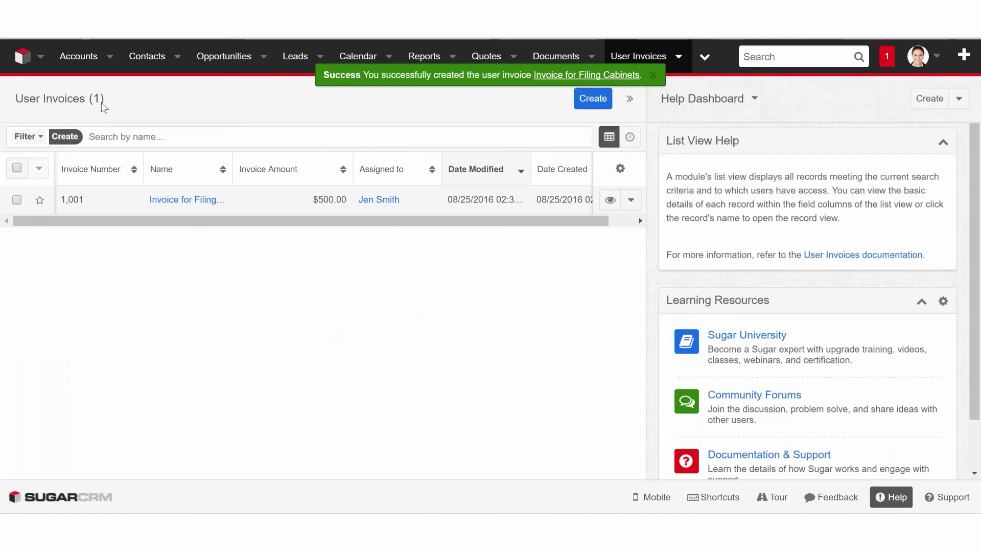
# Open the JBC Bank account record and examine its User Invoices subpanel for the linked invoice.
pyautogui.click(77, 56)
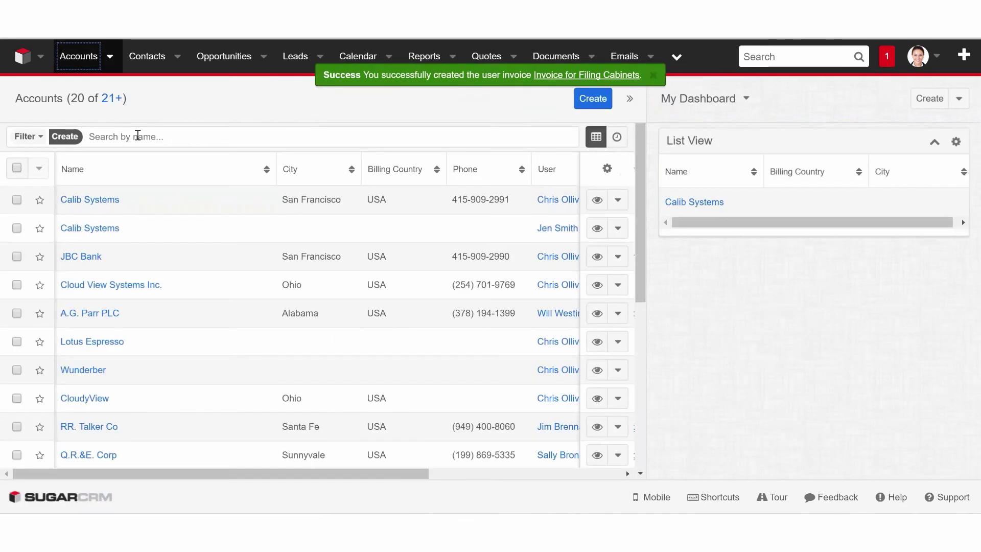
pyautogui.click(94, 259)
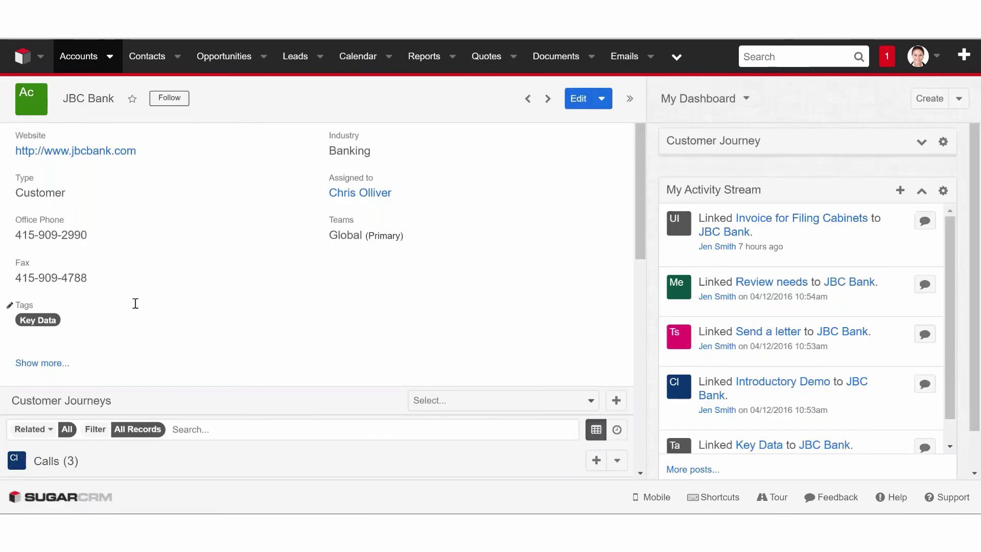
pyautogui.scroll(-7, 135, 303)
pyautogui.scroll(-3, 135, 303)
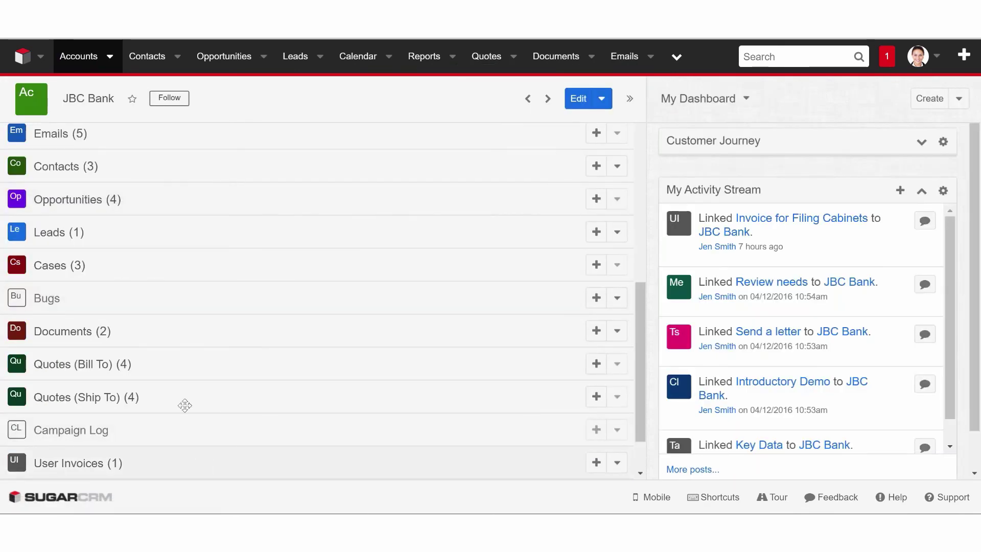
pyautogui.scroll(-2, 185, 404)
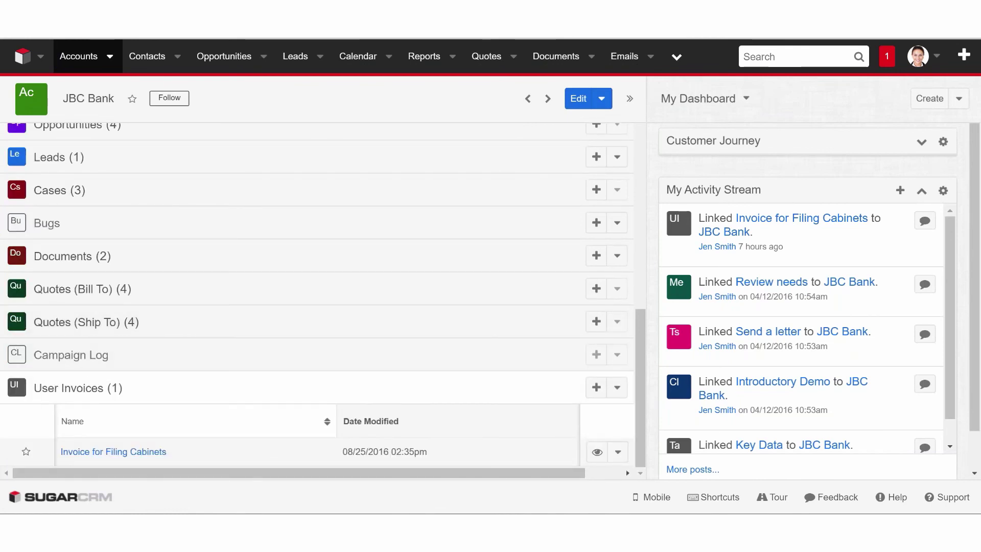